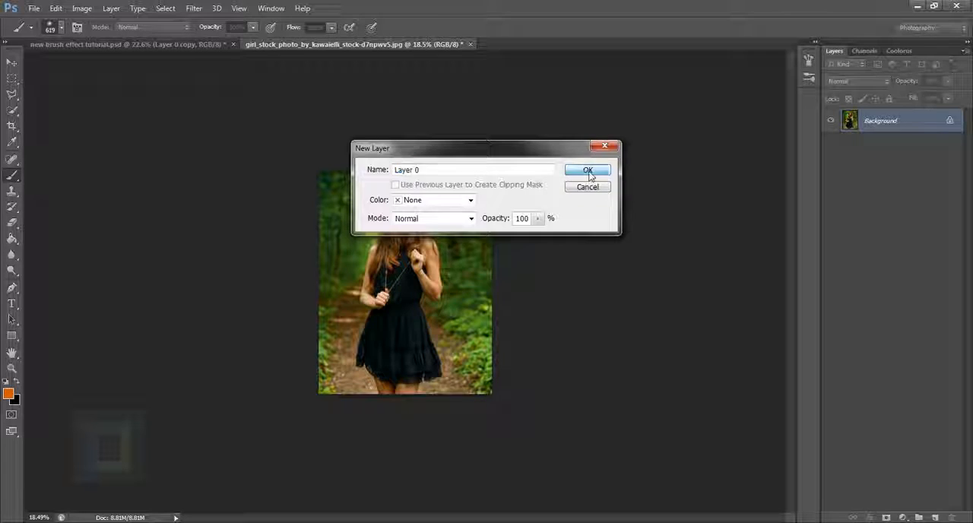
Extend the canvas well beyond both sides of the photo with the Crop tool, leaving transparent space on each side.
{"action": "scroll", "coordinate": [487, 334], "scroll_direction": "up", "scroll_amount": 3}
{"action": "scroll", "coordinate": [483, 323], "scroll_direction": "down", "scroll_amount": 1}
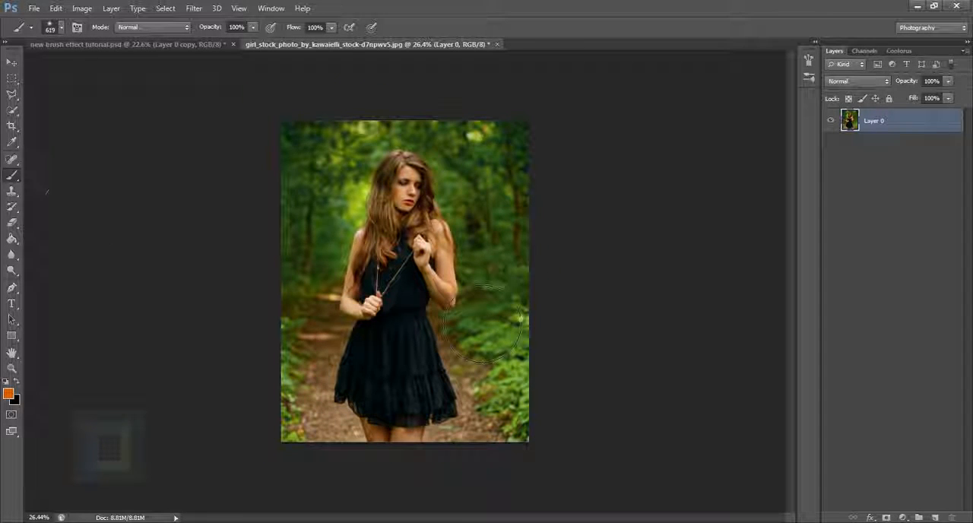
{"action": "left_click", "coordinate": [12, 128]}
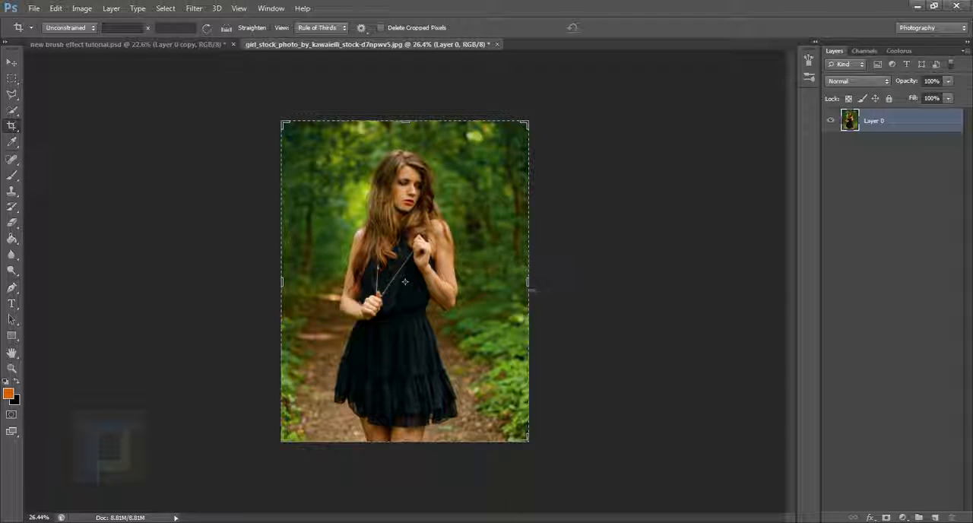
{"action": "left_click_drag", "start_coordinate": [546, 258], "coordinate": [623, 280]}
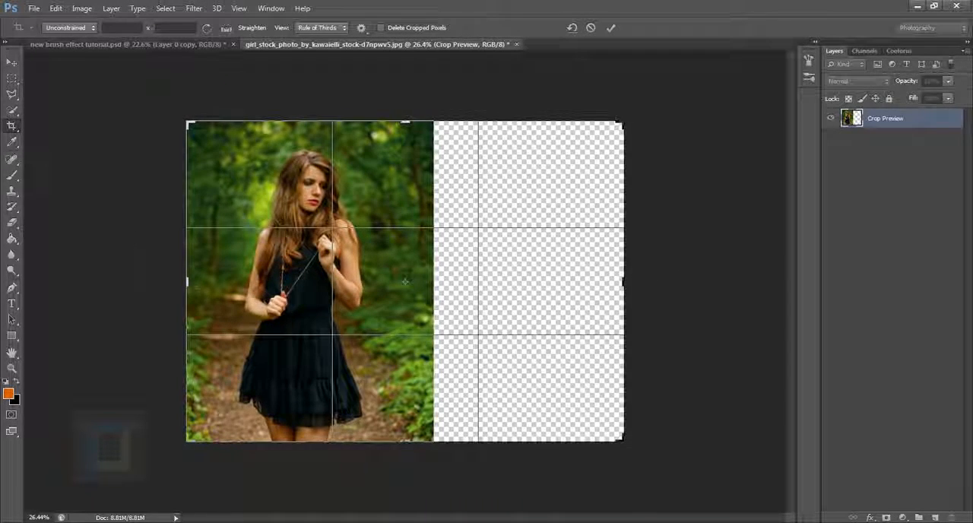
{"action": "left_click_drag", "start_coordinate": [196, 285], "coordinate": [93, 266]}
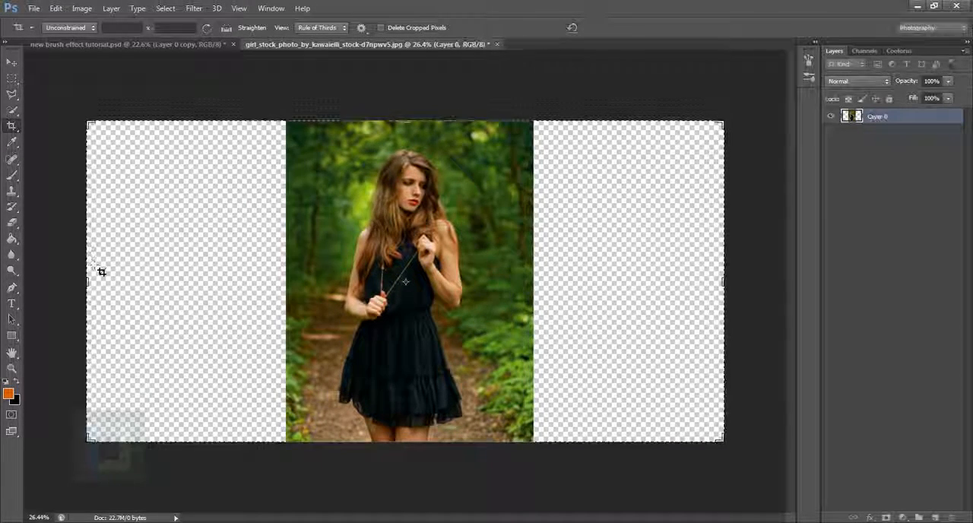
{"action": "key", "text": "Return"}
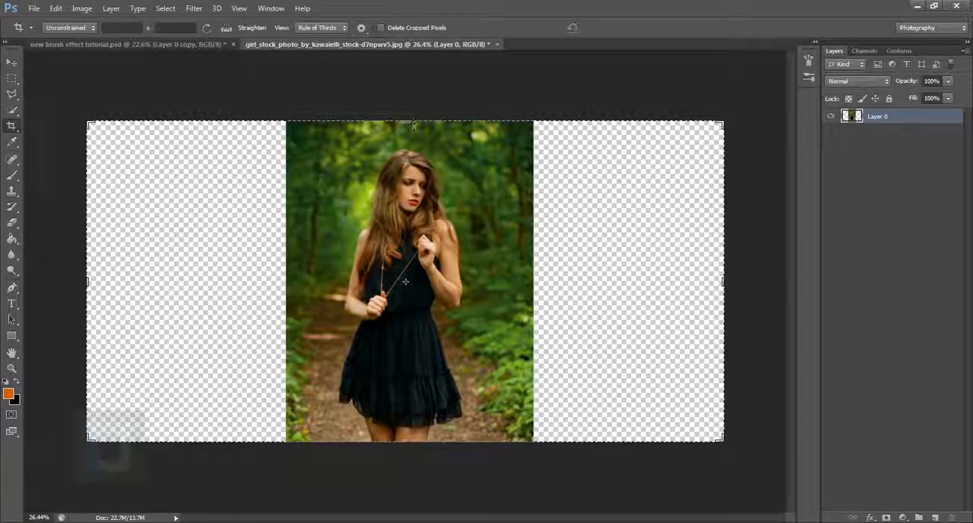
Extend the canvas slightly above and below the photo with the Crop tool.
{"action": "left_click_drag", "start_coordinate": [411, 121], "coordinate": [413, 103]}
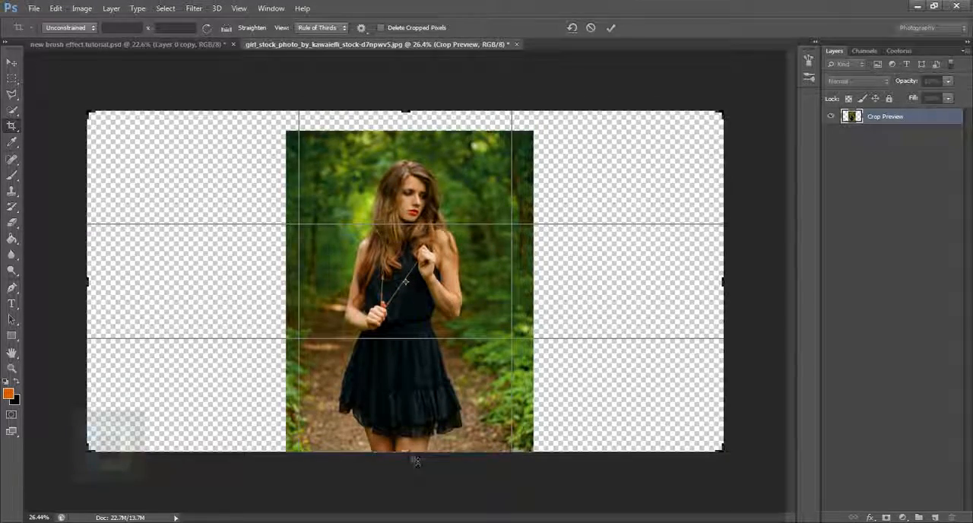
{"action": "mouse_move", "coordinate": [416, 461]}
{"action": "left_mouse_down"}
{"action": "mouse_move", "coordinate": [406, 461]}
{"action": "mouse_move", "coordinate": [406, 443]}
{"action": "mouse_move", "coordinate": [407, 457]}
{"action": "left_mouse_up"}
{"action": "key", "text": "Return"}
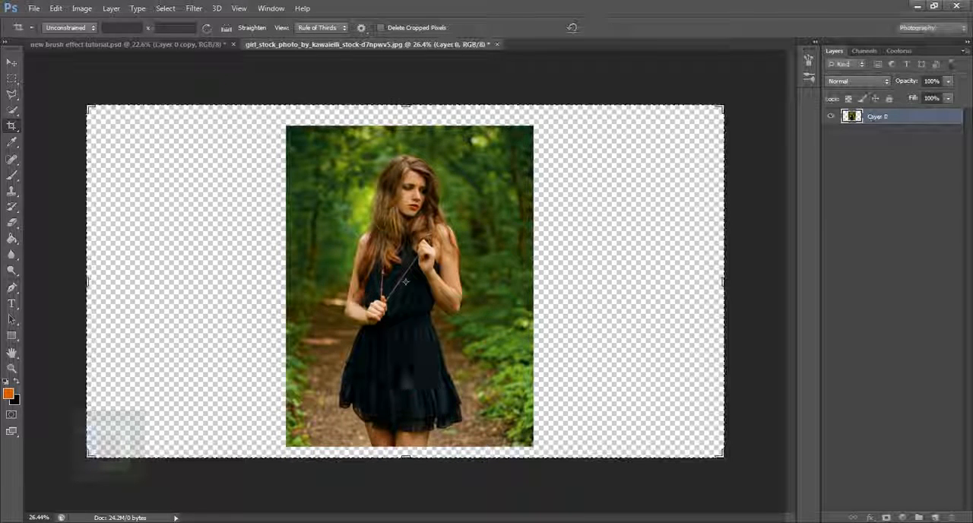
Add a new empty layer and place it beneath the photo layer.
{"action": "left_click", "coordinate": [11, 62]}
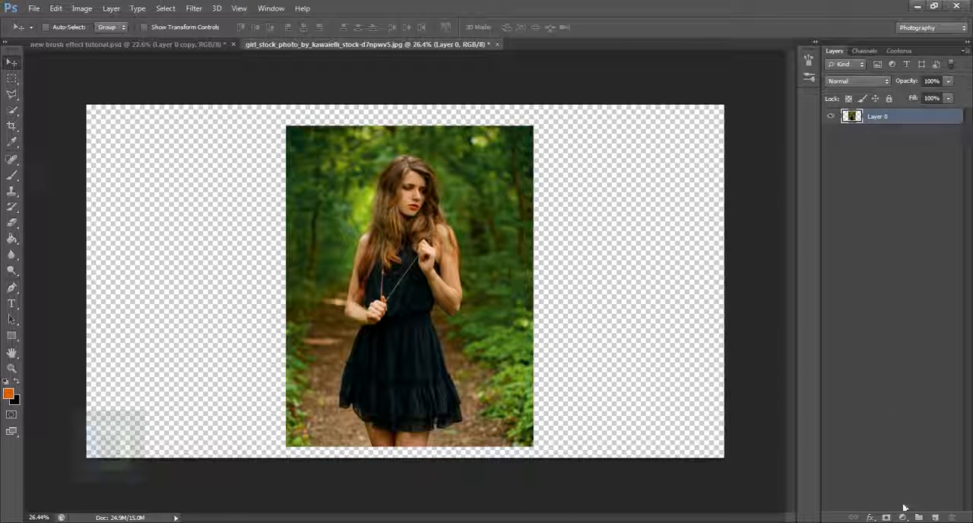
{"action": "left_click", "coordinate": [936, 518]}
{"action": "mouse_move", "coordinate": [886, 117]}
{"action": "left_mouse_down"}
{"action": "mouse_move", "coordinate": [883, 143]}
{"action": "mouse_move", "coordinate": [888, 129]}
{"action": "left_mouse_up"}
Rename the photo layer as model.
{"action": "double_click", "coordinate": [878, 116]}
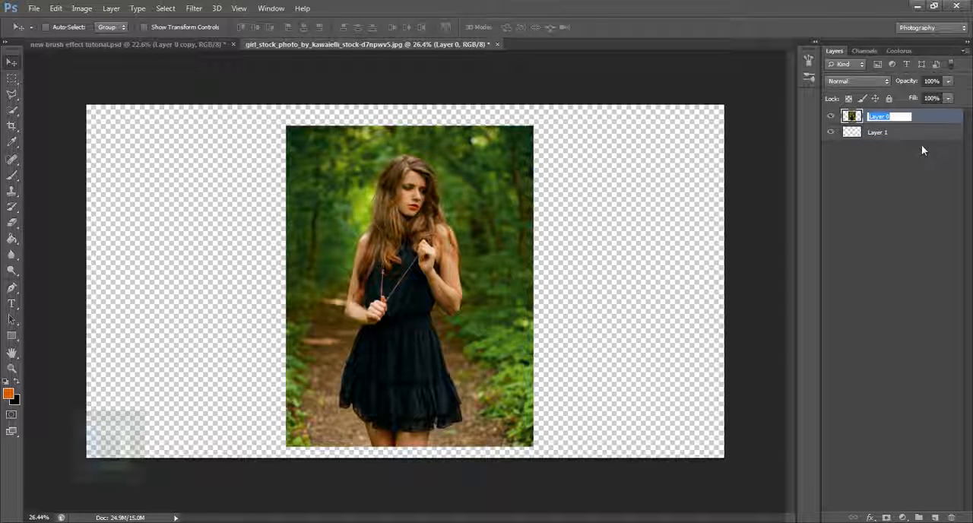
{"action": "type", "text": "mode"}
{"action": "key", "text": "BackSpace"}
{"action": "key", "text": "BackSpace"}
{"action": "key", "text": "BackSpace"}
{"action": "key", "text": "BackSpace"}
{"action": "type", "text": "model"}
{"action": "key", "text": "Return"}
Set the foreground colour to white and fill Layer 1 with it using the Paint Bucket.
{"action": "left_click", "coordinate": [924, 136]}
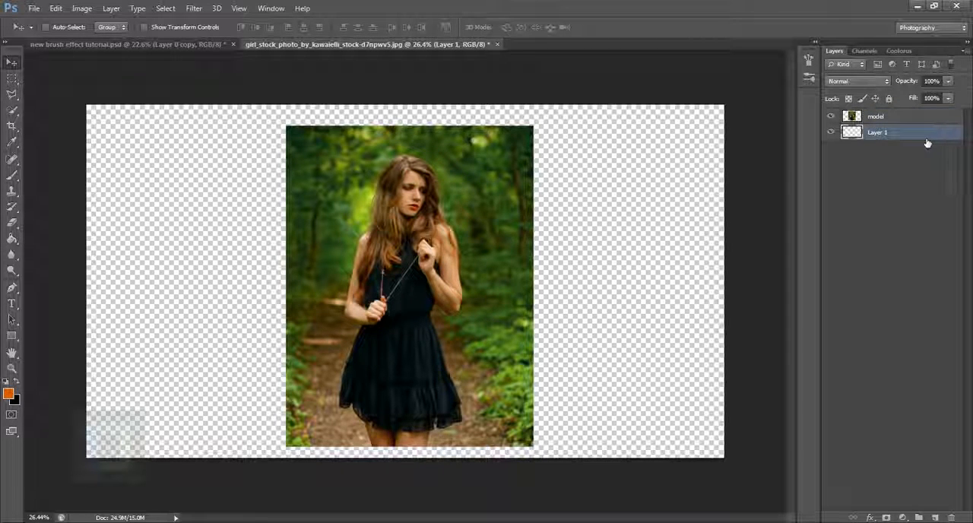
{"action": "left_click", "coordinate": [8, 394]}
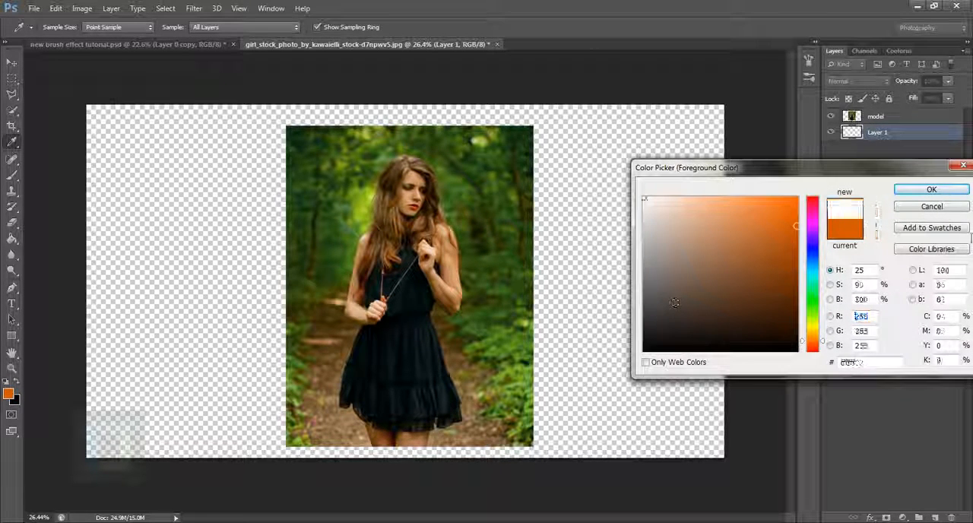
{"action": "left_click", "coordinate": [932, 189]}
{"action": "key", "text": "v"}
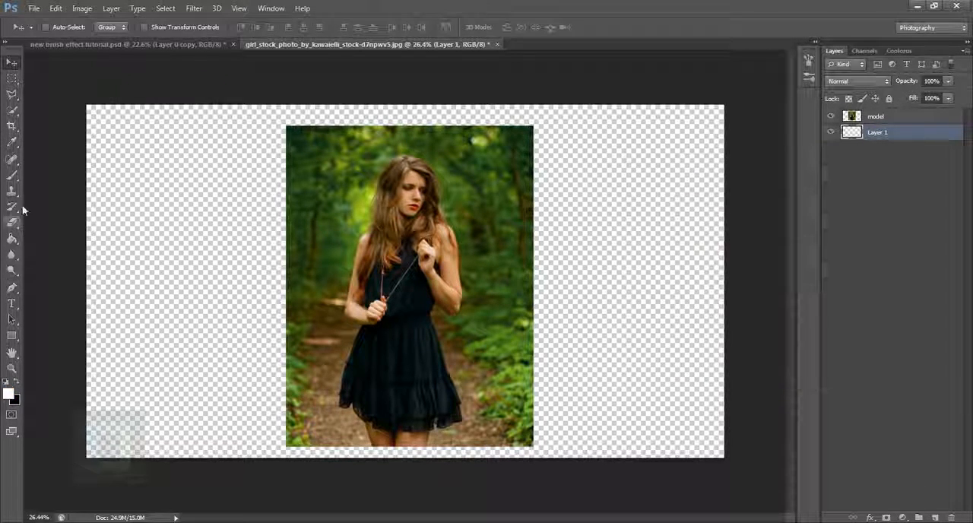
{"action": "left_click", "coordinate": [12, 238]}
{"action": "left_click", "coordinate": [290, 252]}
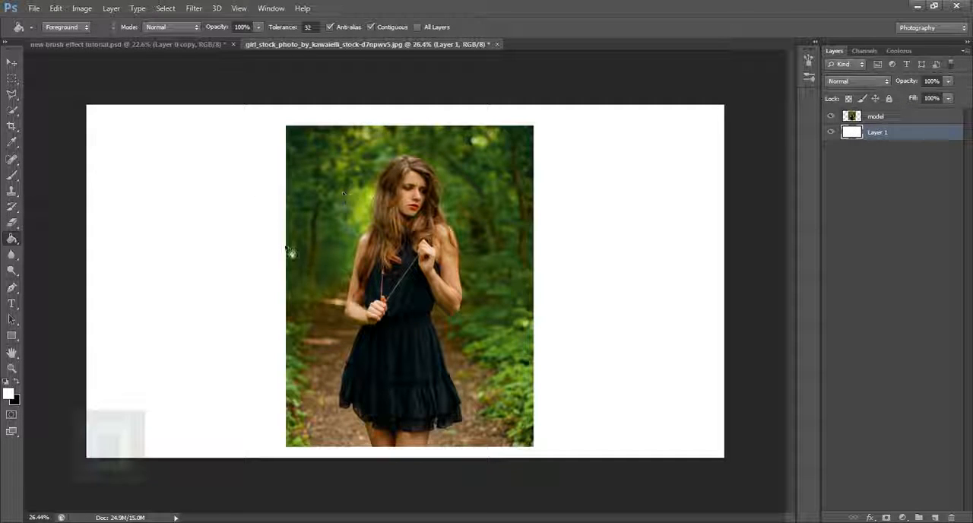
Scale the model layer down slightly about its centre with Free Transform, keeping its proportions.
{"action": "left_click", "coordinate": [890, 119]}
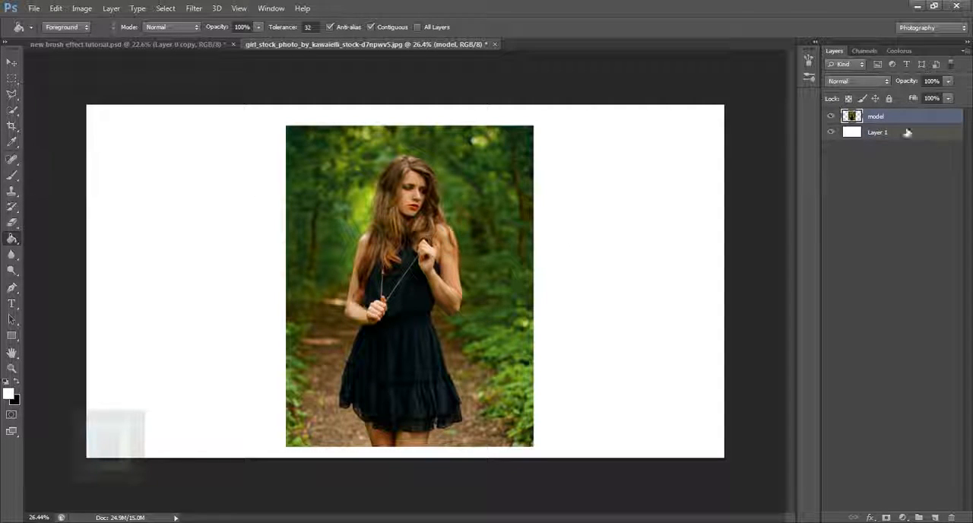
{"action": "key", "text": "ctrl+t"}
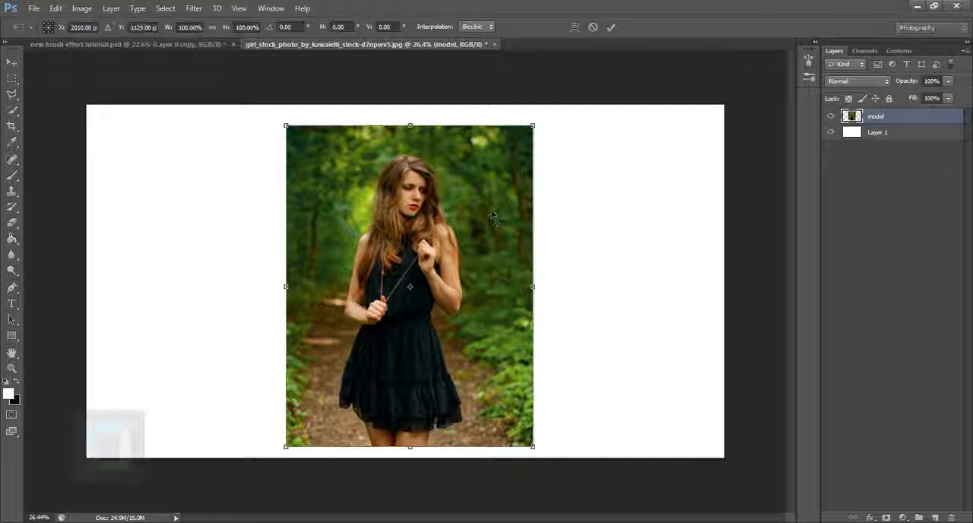
{"action": "left_click_drag", "start_coordinate": [534, 127], "coordinate": [540, 148]}
{"action": "key", "text": "Return"}
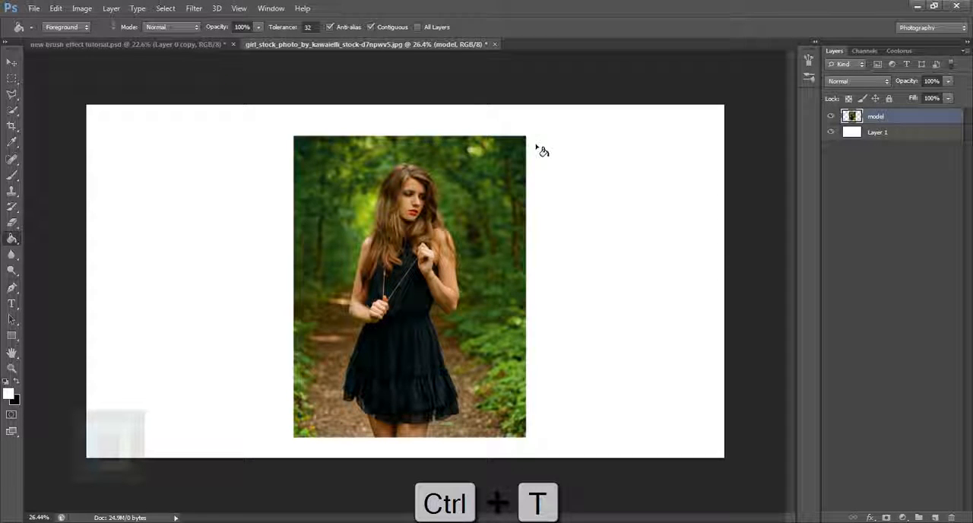
Centre the model photo on the canvas by aligning it to a selection of the whole canvas, and deselect.
{"action": "left_click", "coordinate": [12, 62]}
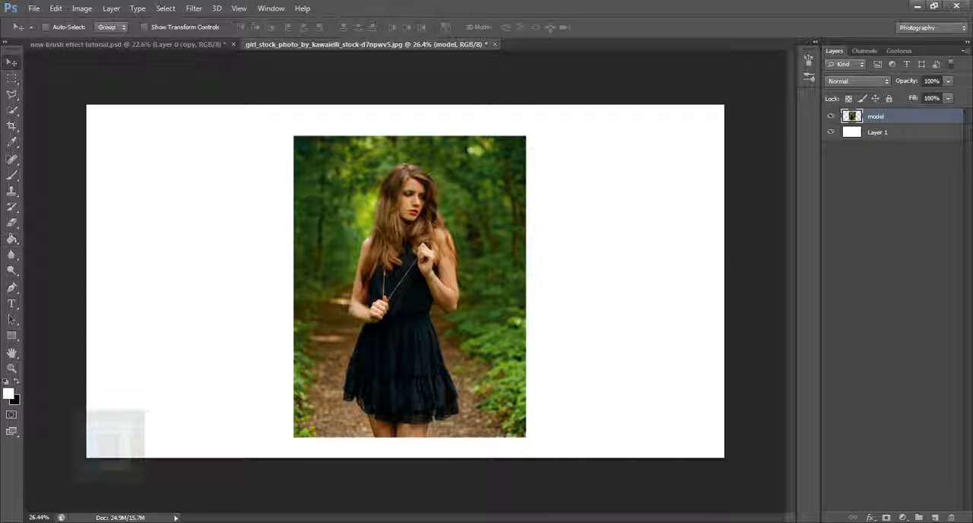
{"action": "left_click_drag", "start_coordinate": [439, 320], "coordinate": [433, 310]}
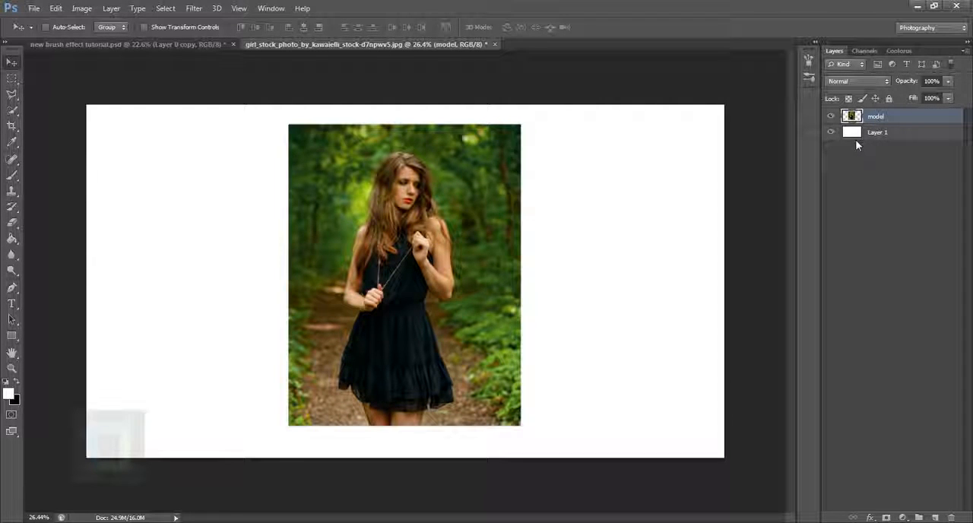
{"action": "key", "text": "ctrl+a"}
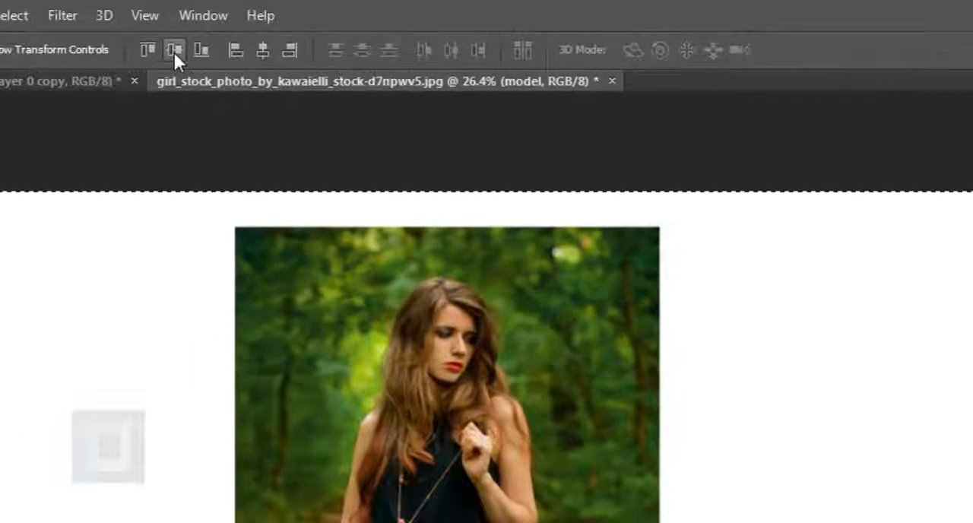
{"action": "left_click", "coordinate": [203, 42]}
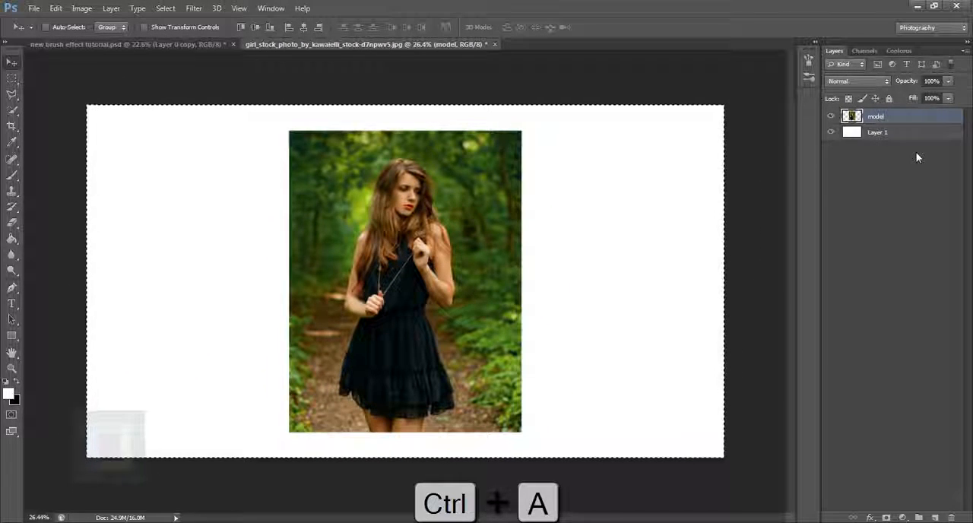
{"action": "key", "text": "ctrl+d"}
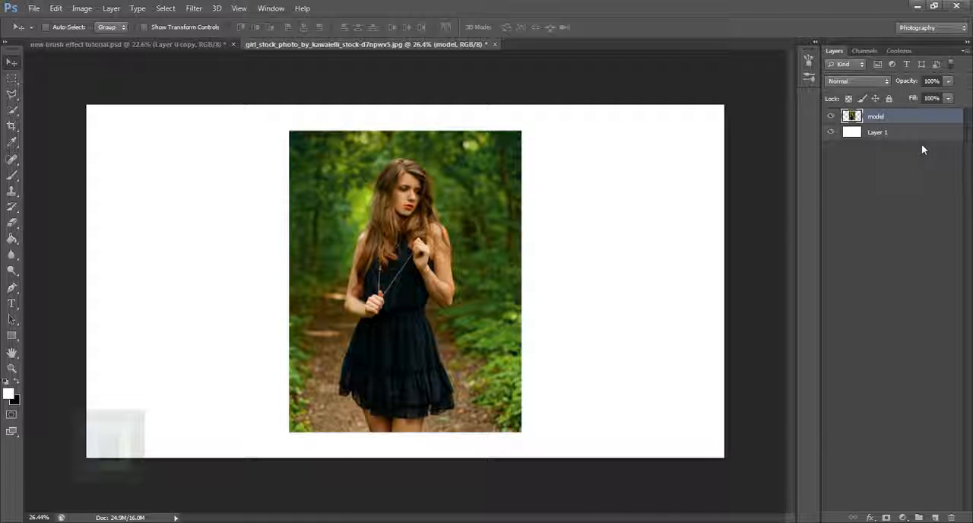
Add a layer mask to the model layer and fill it with black using the Paint Bucket to hide the photo.
{"action": "left_click", "coordinate": [887, 517]}
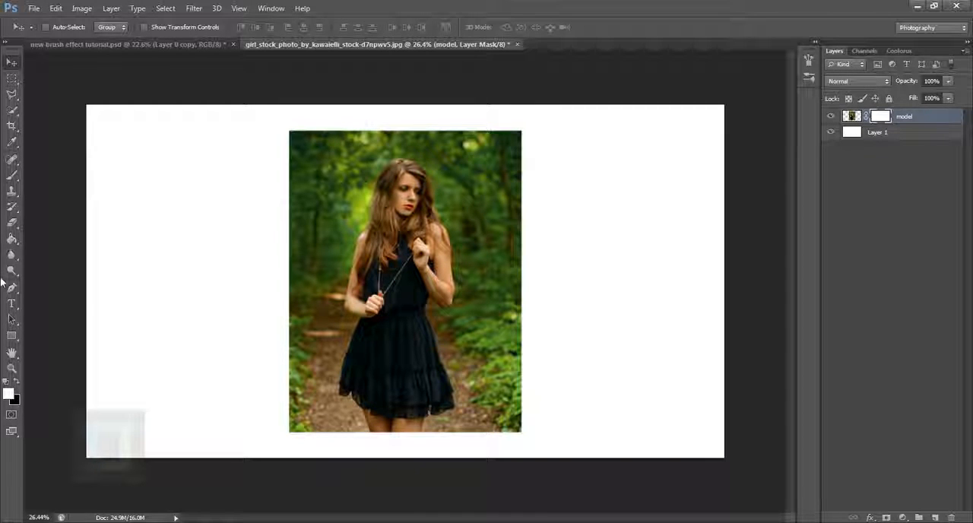
{"action": "left_click_drag", "start_coordinate": [14, 241], "coordinate": [44, 238]}
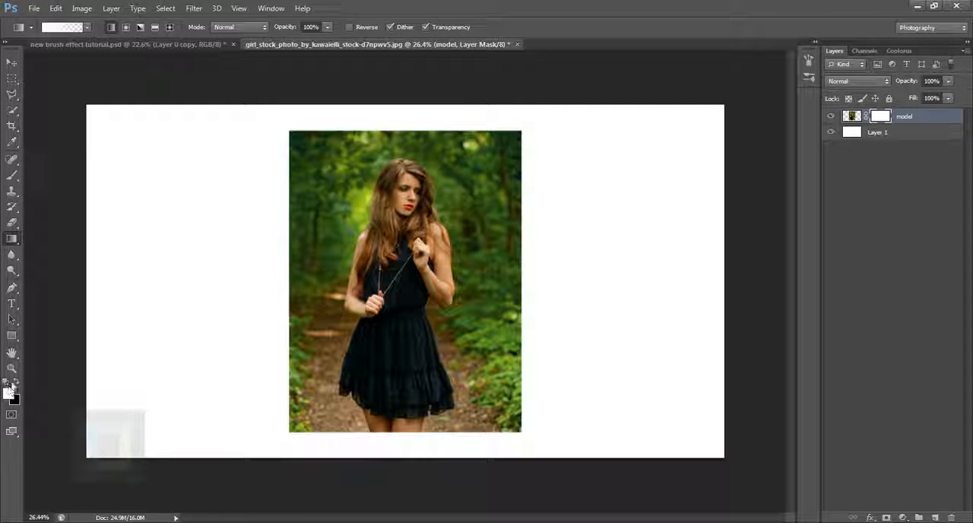
{"action": "left_click", "coordinate": [16, 383]}
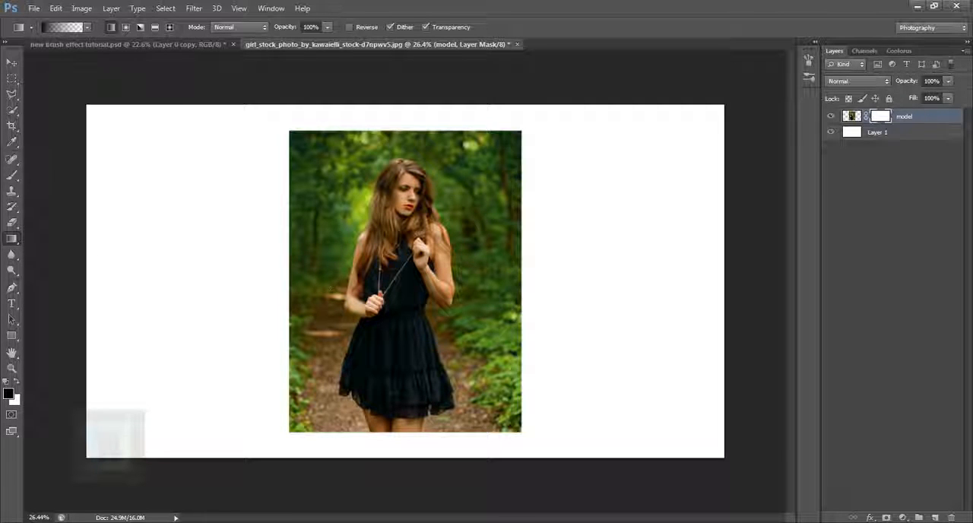
{"action": "right_click", "coordinate": [4, 242]}
{"action": "left_click", "coordinate": [61, 250]}
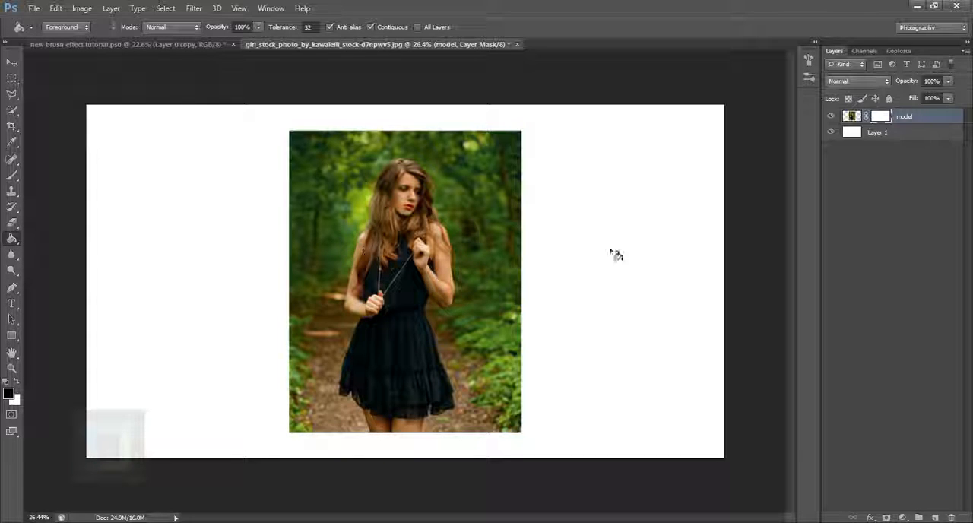
{"action": "left_click", "coordinate": [418, 242]}
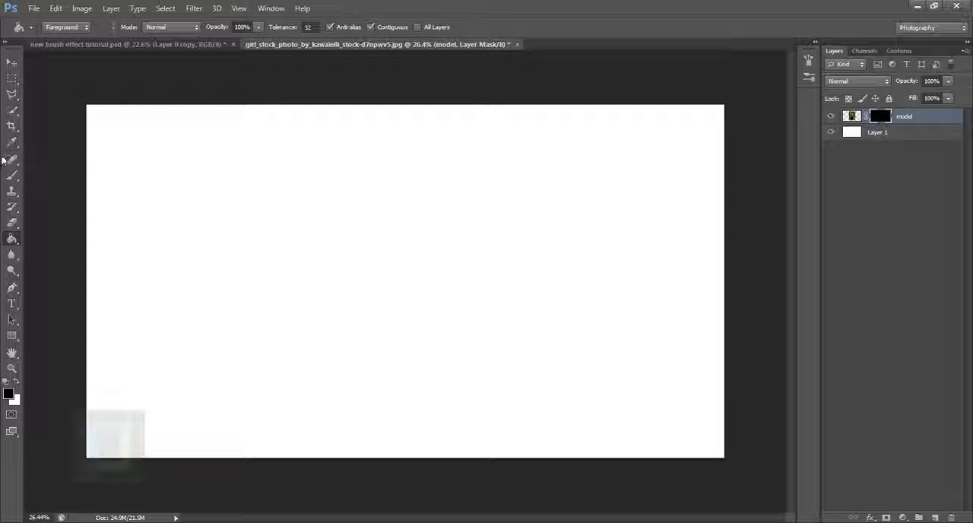
Load the Paint.abr brush file into the Brush tool's presets.
{"action": "left_click", "coordinate": [11, 175]}
{"action": "left_click", "coordinate": [58, 29]}
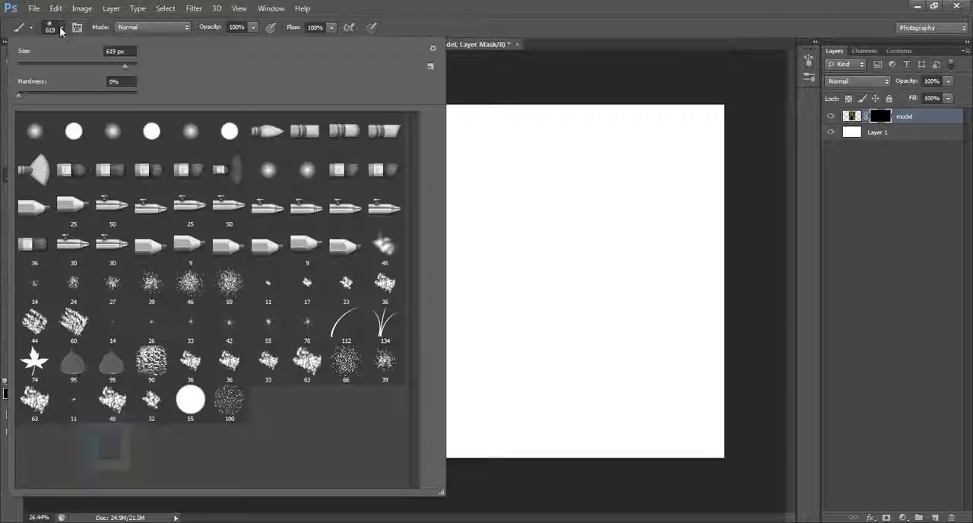
{"action": "left_click", "coordinate": [433, 52]}
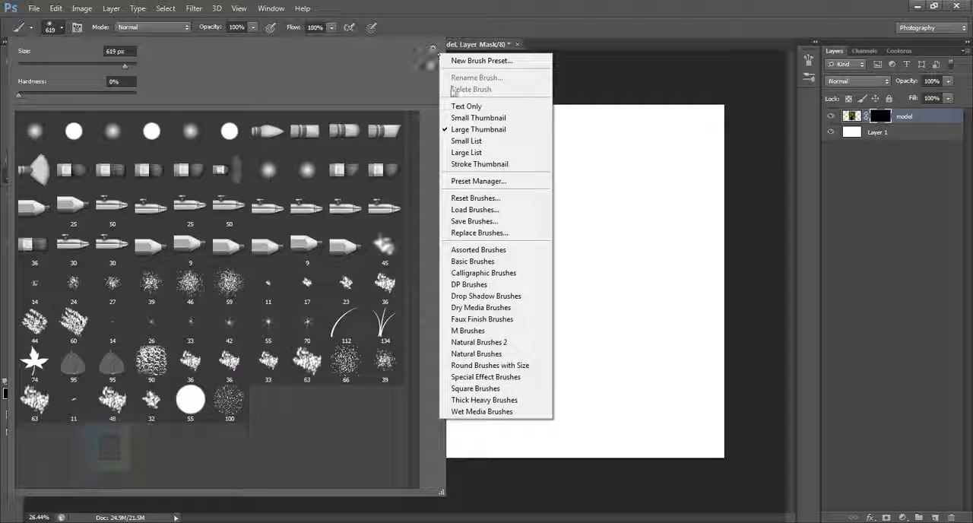
{"action": "left_click", "coordinate": [484, 213]}
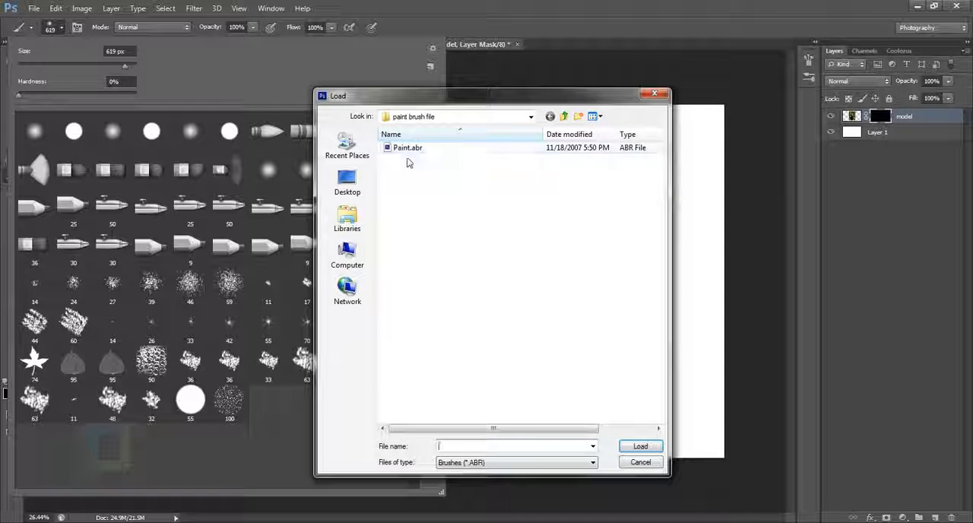
{"action": "left_click", "coordinate": [414, 150]}
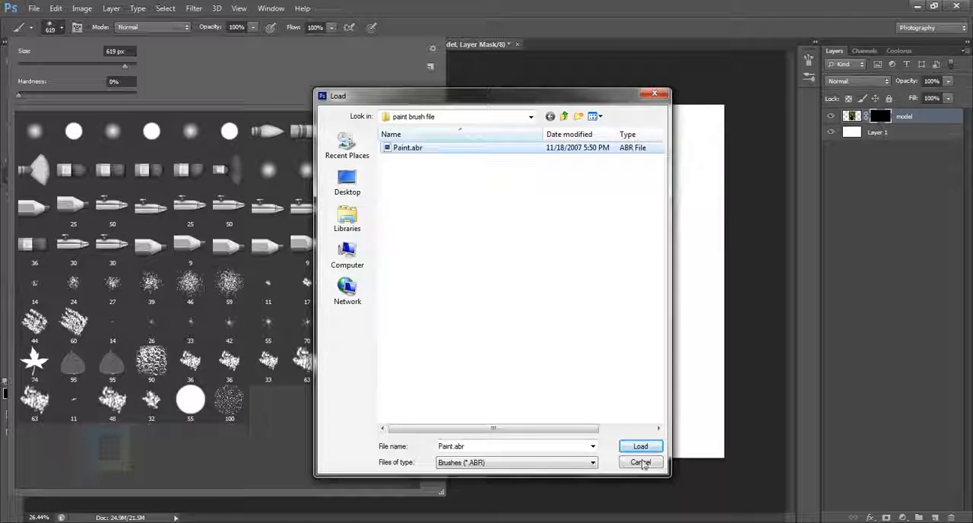
{"action": "left_click", "coordinate": [642, 447]}
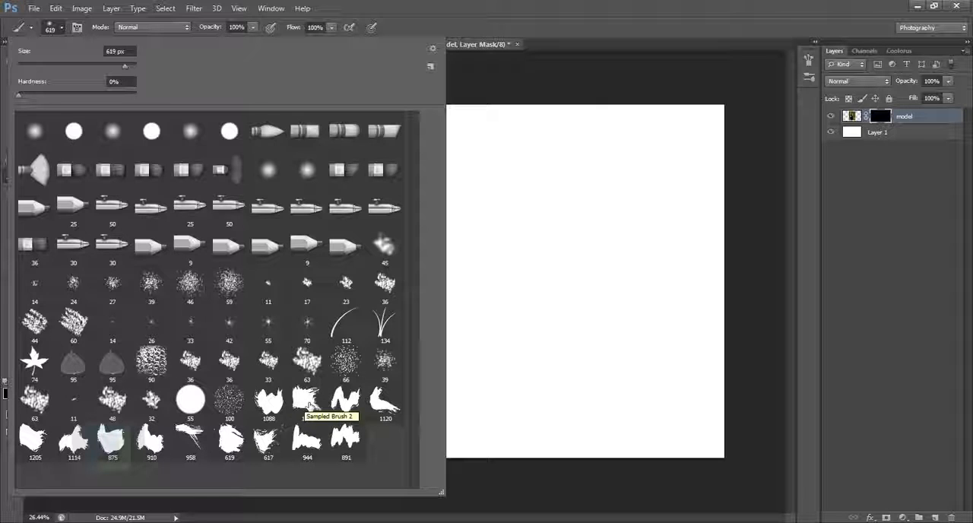
Stamp the Sampled Brush 2 tip in white at 1300 px on the model layer's mask over the woman's hair and shoulders.
{"action": "left_click", "coordinate": [307, 401]}
{"action": "left_click", "coordinate": [882, 117]}
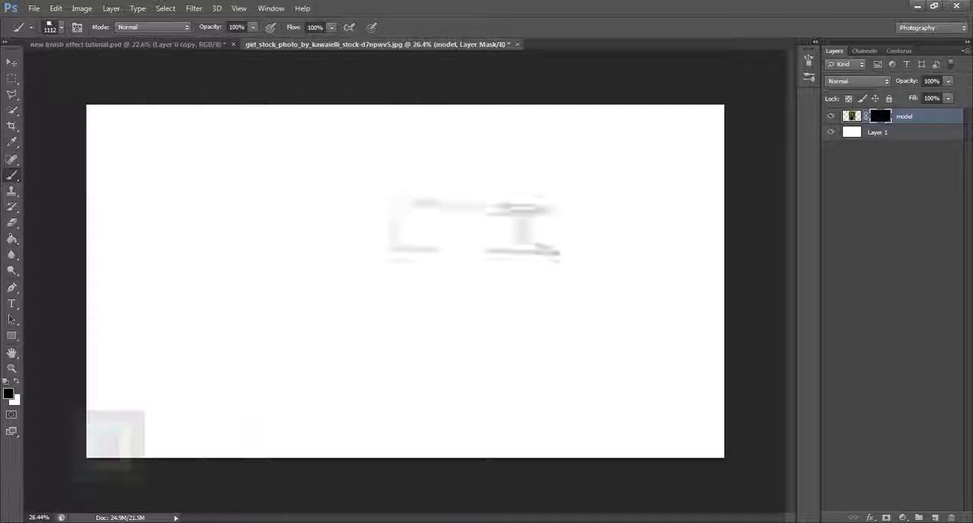
{"action": "key", "text": "bracketright"}
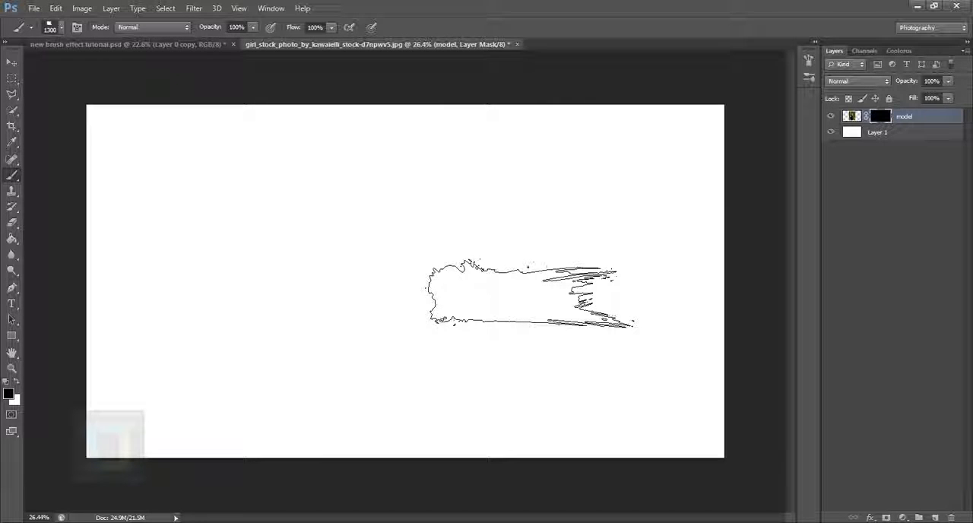
{"action": "key", "text": "x"}
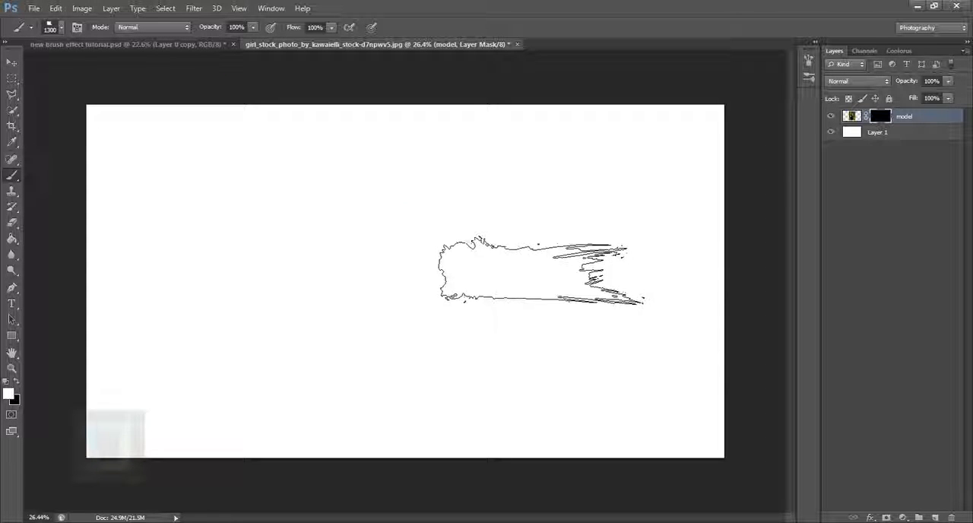
{"action": "left_click", "coordinate": [428, 229]}
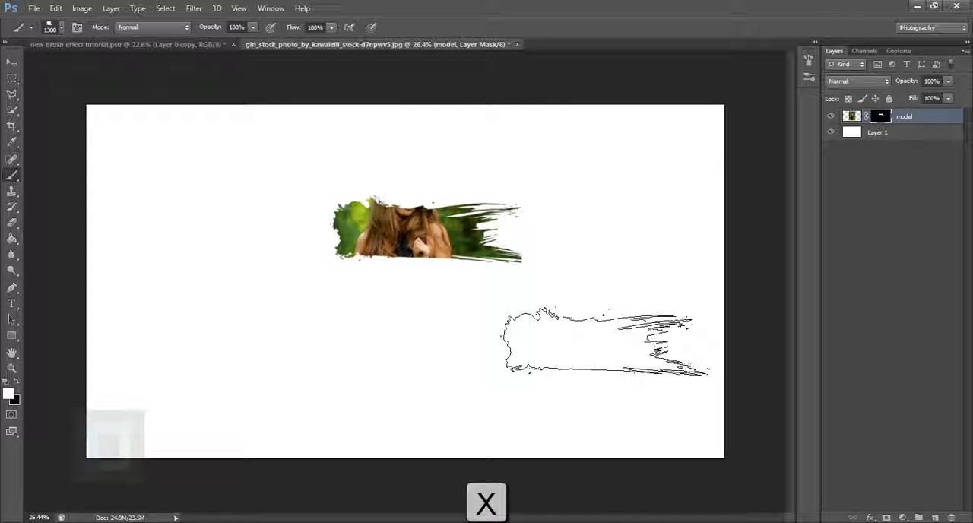
Undo the last mask stamp and stamp the same brush tip at 1100 px over the woman's lower face and shoulders.
{"action": "key", "text": "ctrl+z"}
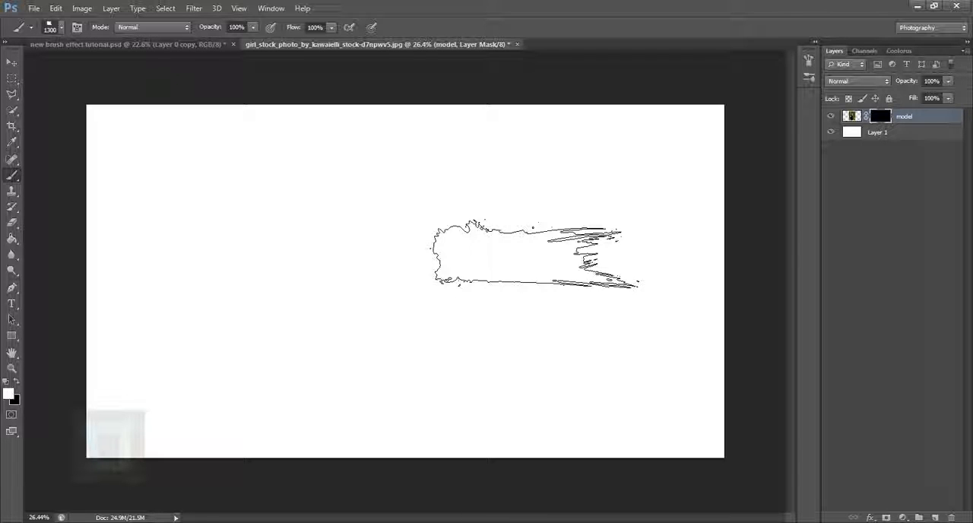
{"action": "key", "text": "bracketleft"}
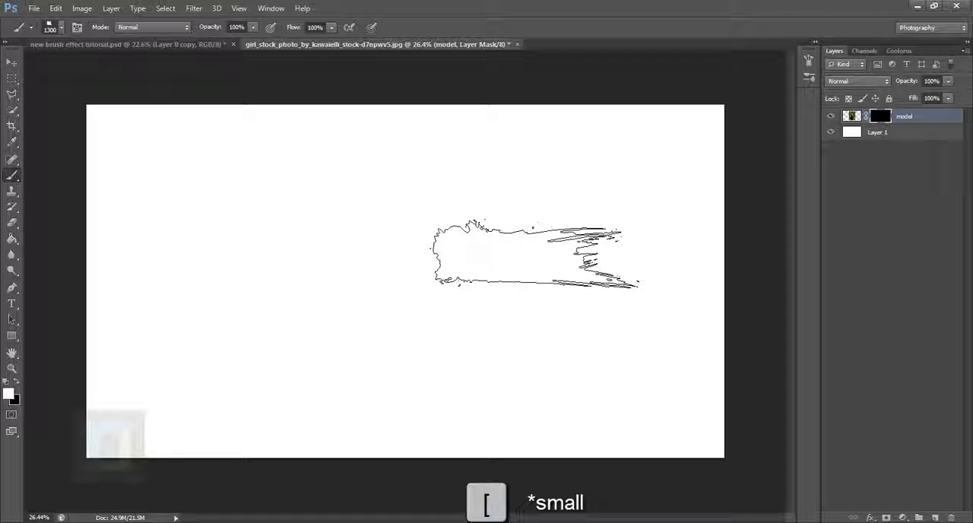
{"action": "key", "text": "bracketleft"}
{"action": "key", "text": "bracketleft"}
{"action": "left_click", "coordinate": [415, 220]}
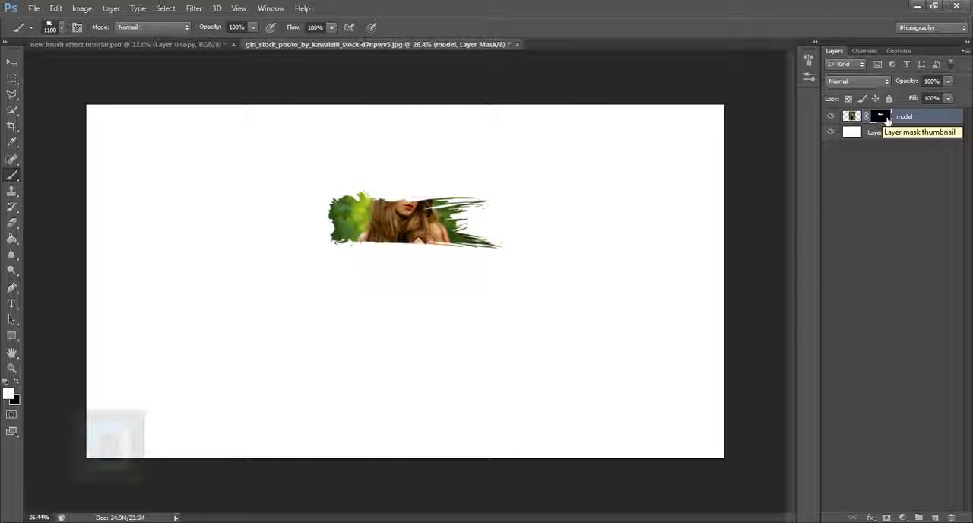
Reduce the model layer mask's density to 90% so the hidden photo shows faintly as a painting guide.
{"action": "double_click", "coordinate": [883, 117]}
{"action": "left_click_drag", "start_coordinate": [770, 295], "coordinate": [761, 294]}
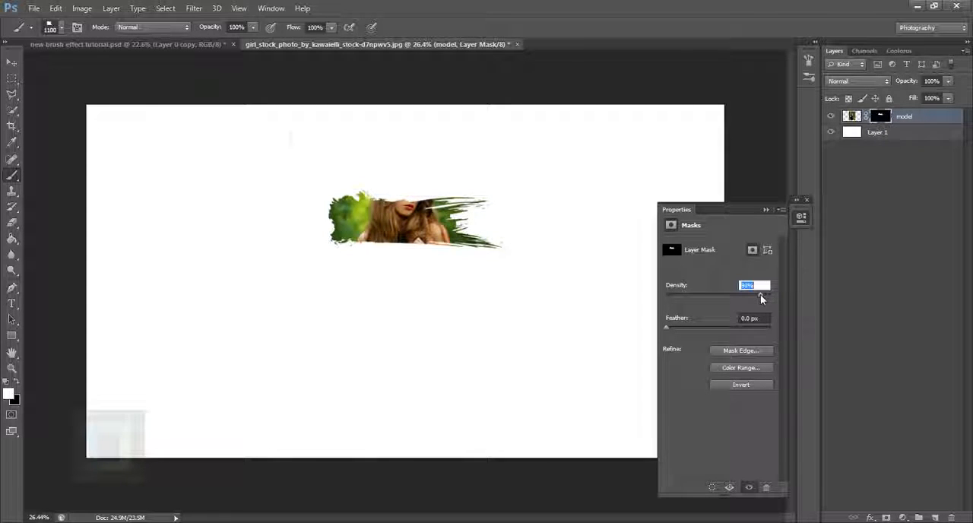
{"action": "left_click", "coordinate": [765, 208]}
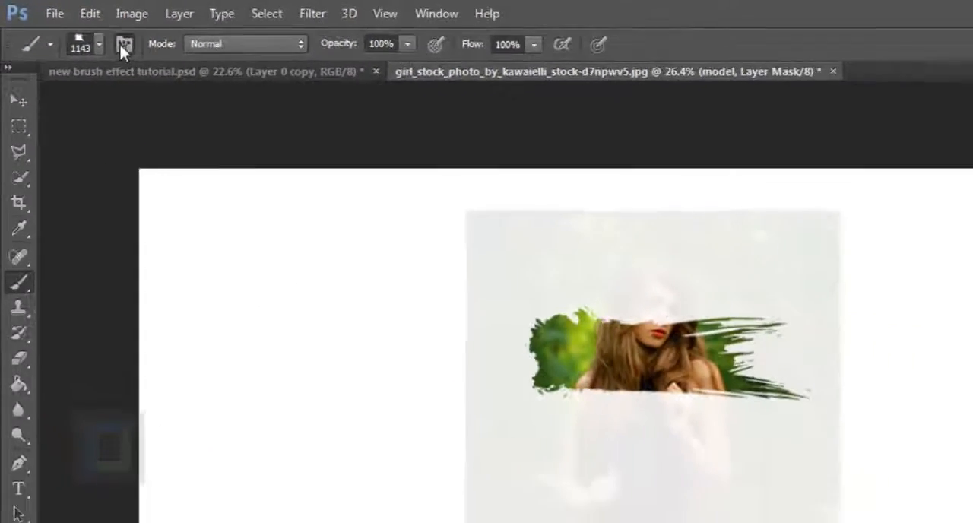
Stamp the 619 px brush tip in white at 1500 px on the model layer's mask over the woman's head.
{"action": "left_click", "coordinate": [123, 45]}
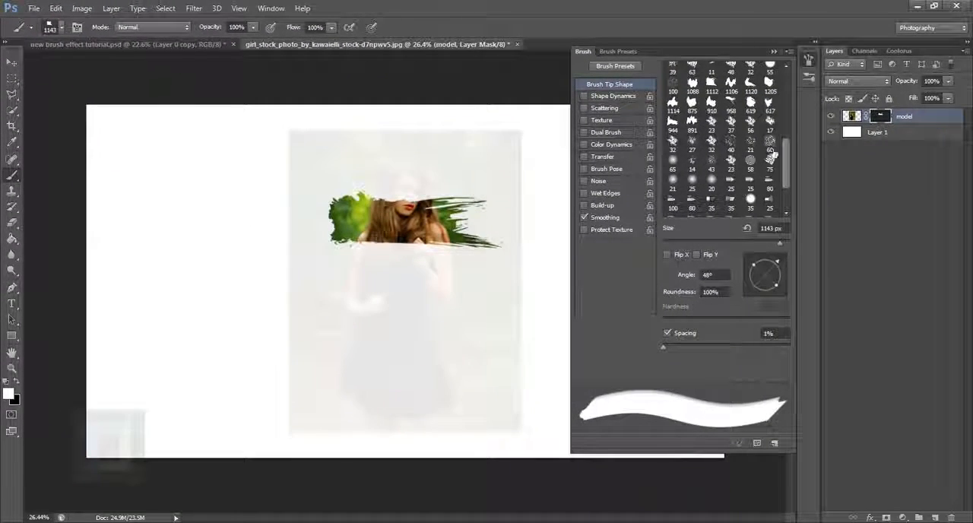
{"action": "scroll", "coordinate": [791, 159], "scroll_direction": "down", "scroll_amount": 2}
{"action": "left_click_drag", "start_coordinate": [793, 154], "coordinate": [802, 108]}
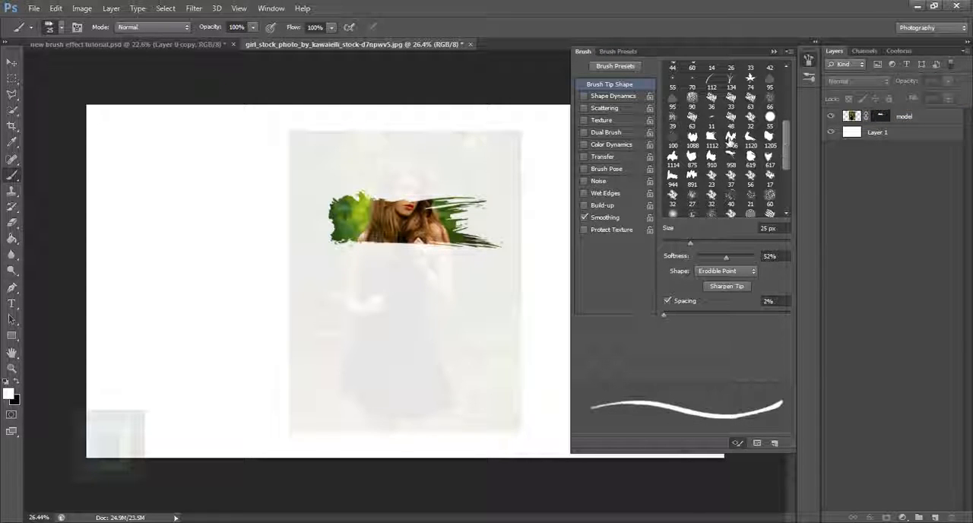
{"action": "left_click", "coordinate": [731, 137]}
{"action": "left_click", "coordinate": [751, 156]}
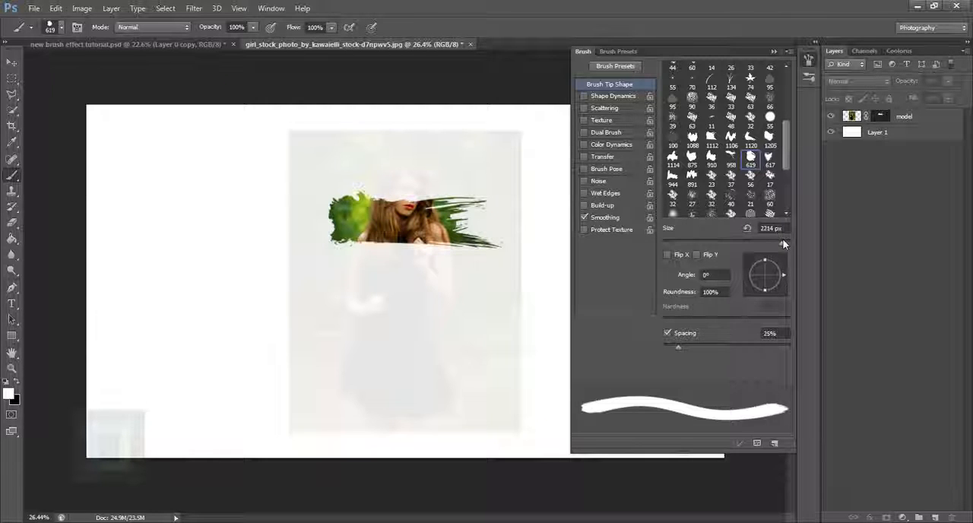
{"action": "left_click", "coordinate": [881, 116]}
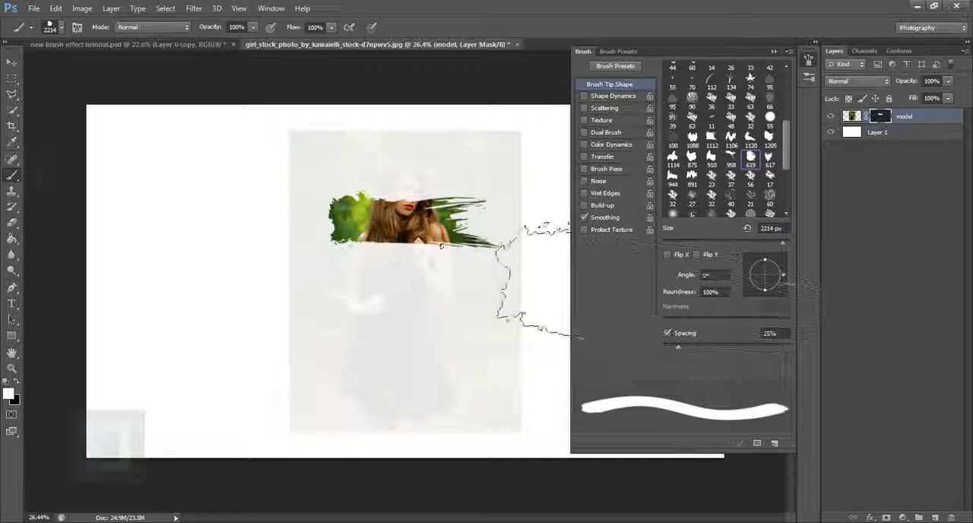
{"action": "key", "text": "["}
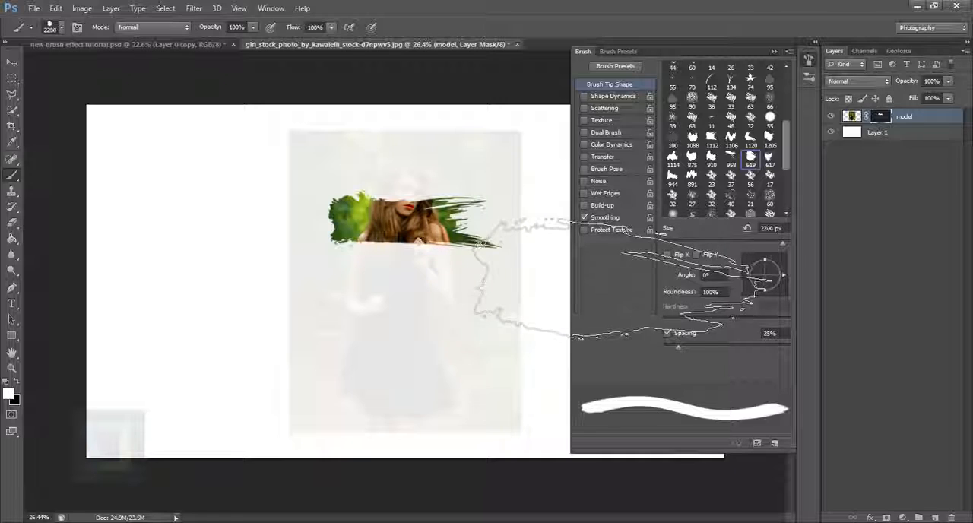
{"action": "key", "text": "["}
{"action": "key", "text": "["}
{"action": "key", "text": "["}
{"action": "key", "text": "["}
{"action": "key", "text": "["}
{"action": "key", "text": "["}
{"action": "key", "text": "["}
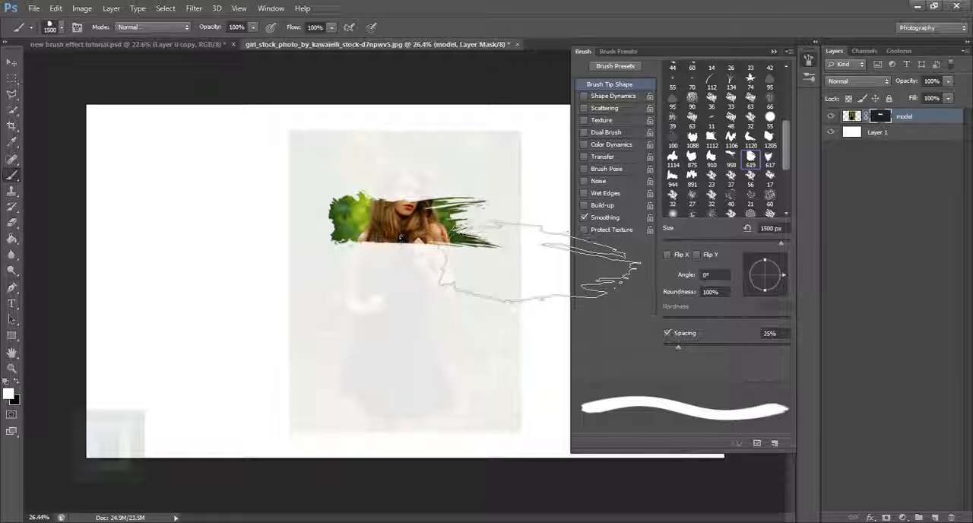
{"action": "left_click", "coordinate": [403, 220]}
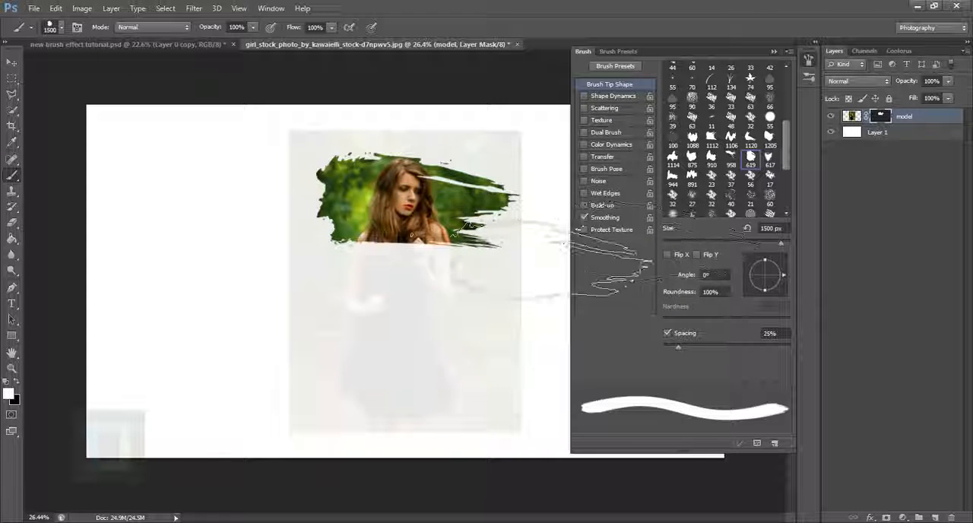
Stamp the 910 px brush tip in white at 1400 px on the mask over the woman's chest and upper arms.
{"action": "left_click", "coordinate": [712, 157]}
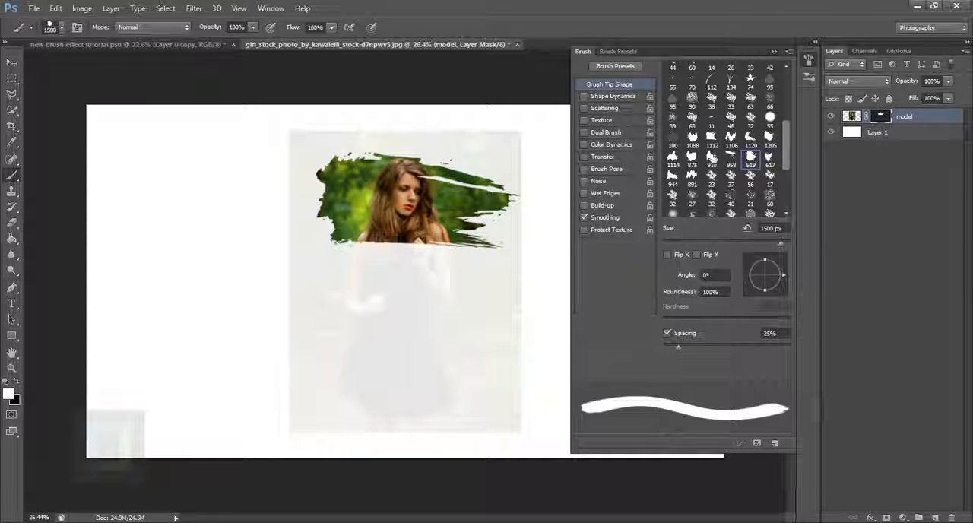
{"action": "key", "text": "bracketright"}
{"action": "key", "text": "bracketright"}
{"action": "key", "text": "bracketright"}
{"action": "key", "text": "bracketright"}
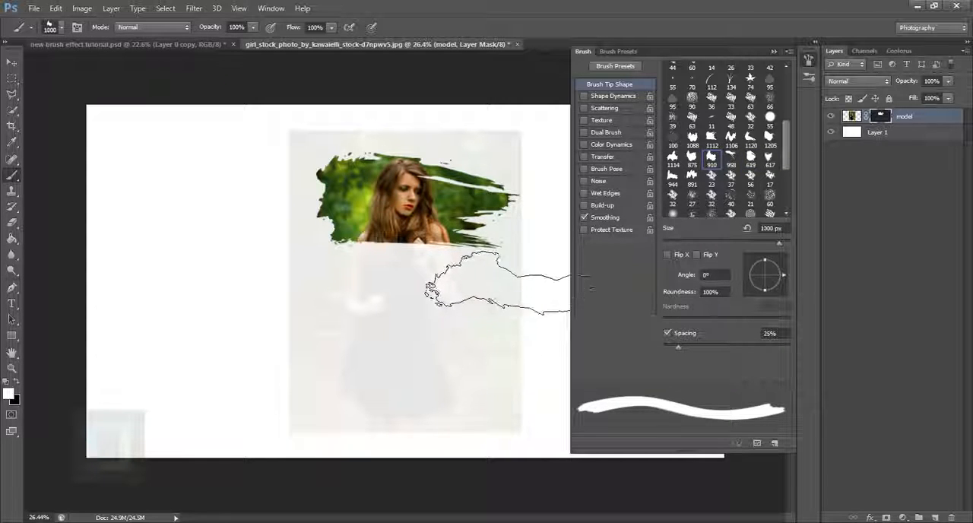
{"action": "left_click", "coordinate": [415, 257]}
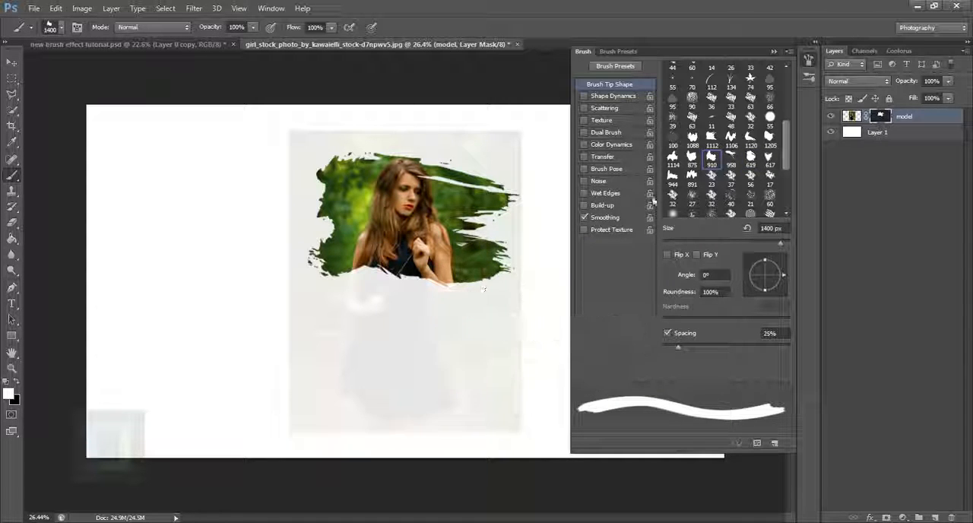
Stamp the 619 px brush tip in white at 1400 px on the mask over the woman's hands and waist.
{"action": "left_click", "coordinate": [694, 162]}
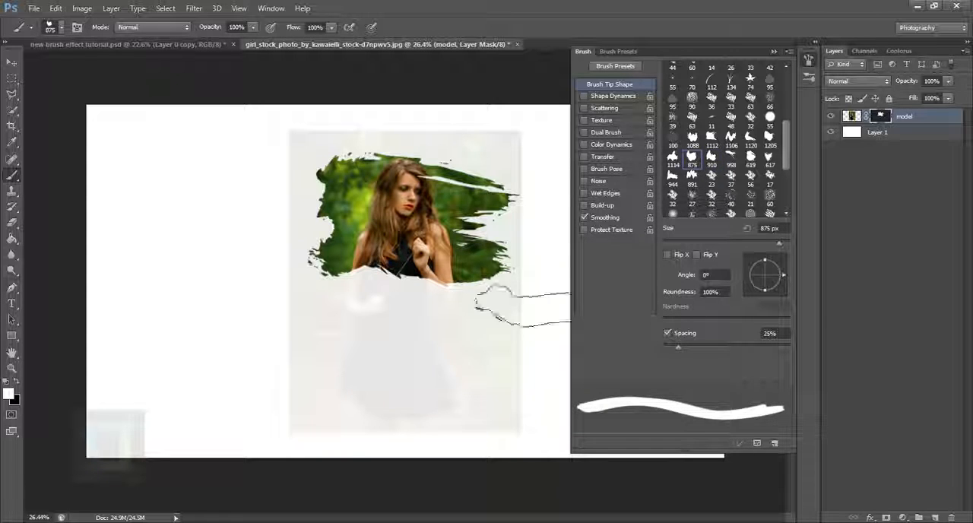
{"action": "left_click", "coordinate": [753, 162]}
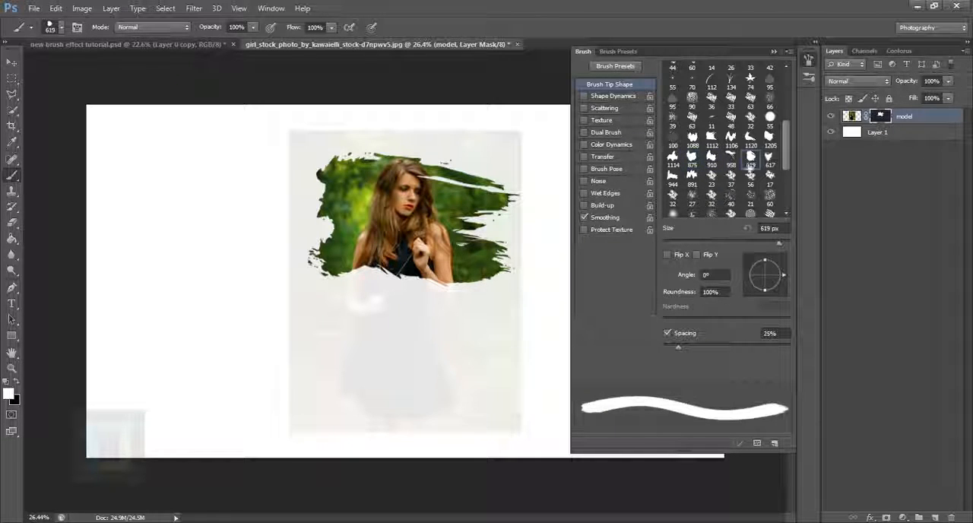
{"action": "key", "text": "bracketright"}
{"action": "key", "text": "bracketright"}
{"action": "key", "text": "bracketright"}
{"action": "key", "text": "bracketright"}
{"action": "key", "text": "bracketright"}
{"action": "key", "text": "bracketright"}
{"action": "key", "text": "bracketright"}
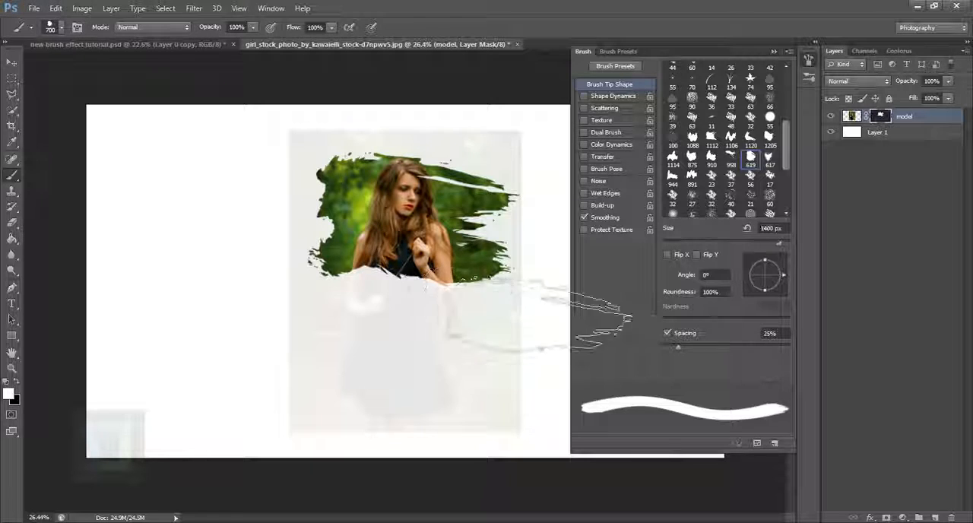
{"action": "left_click", "coordinate": [429, 286]}
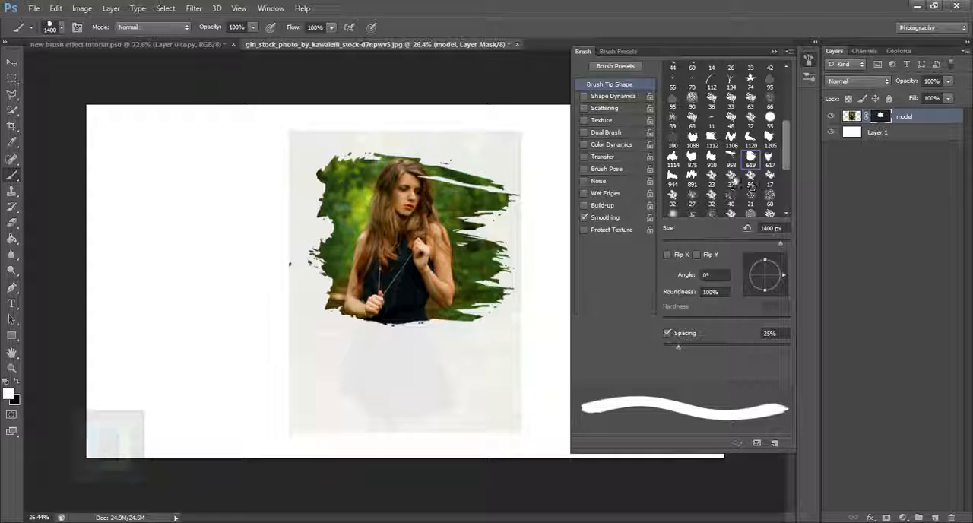
Stamp the 1112 px brush tip in white at 1300 px on the mask over the upper part of the skirt.
{"action": "left_click", "coordinate": [712, 138]}
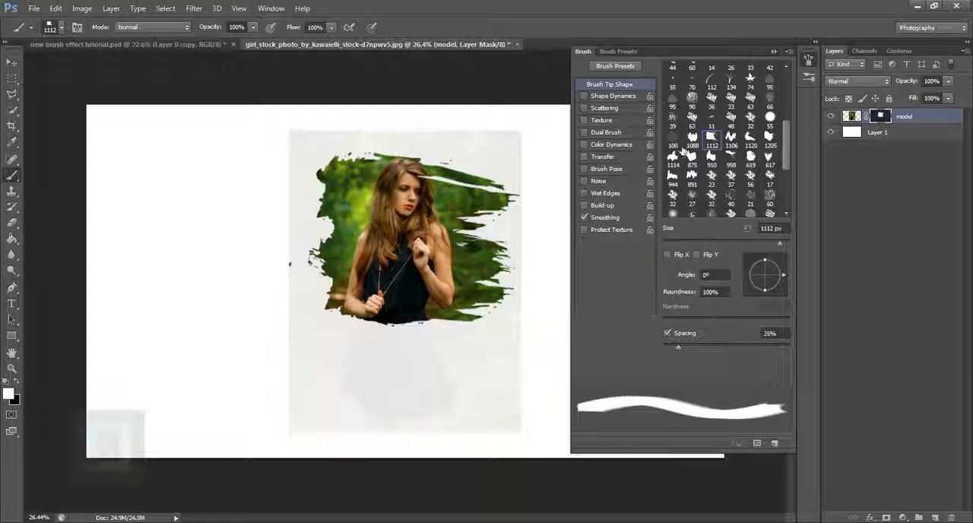
{"action": "key", "text": "bracketright"}
{"action": "key", "text": "bracketright"}
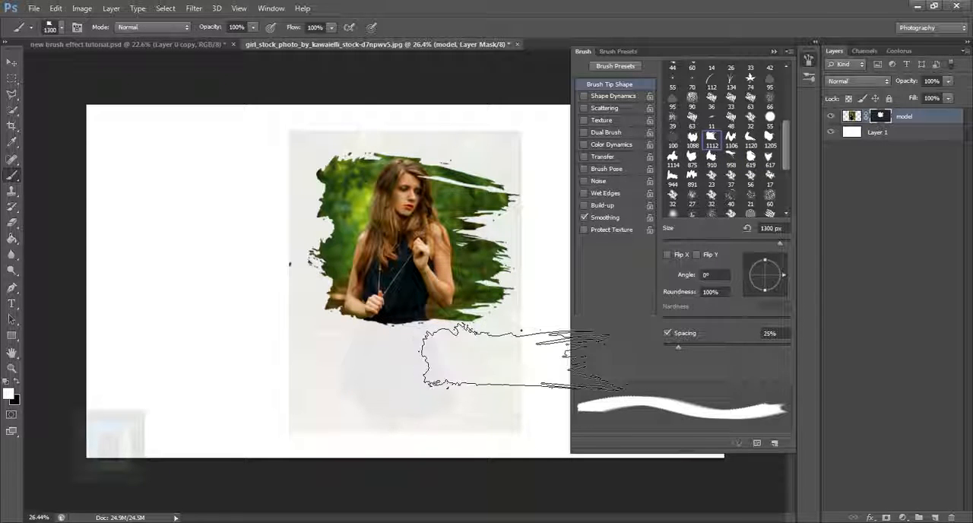
{"action": "left_click", "coordinate": [524, 369]}
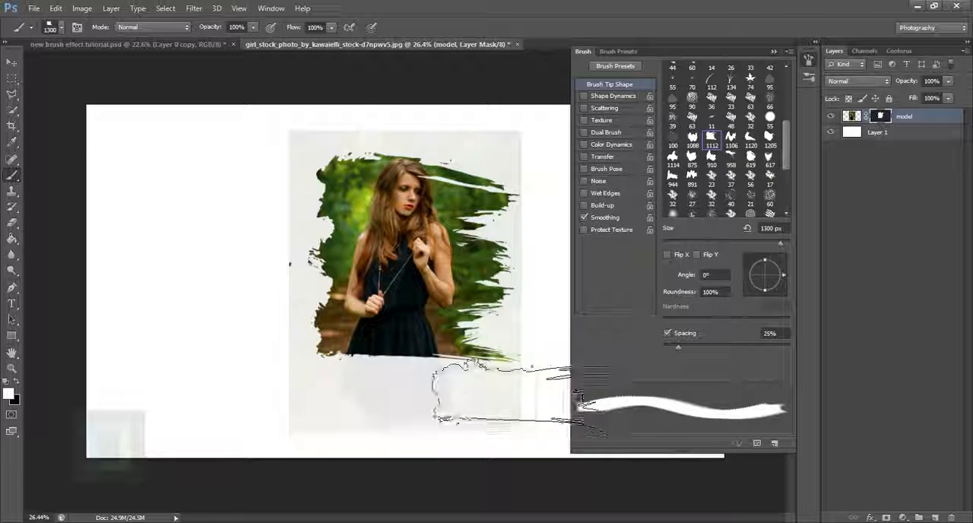
Stamp the 1112 px brush tip in white at 1400 px on the mask over the lower skirt and above the head.
{"action": "left_click", "coordinate": [769, 141]}
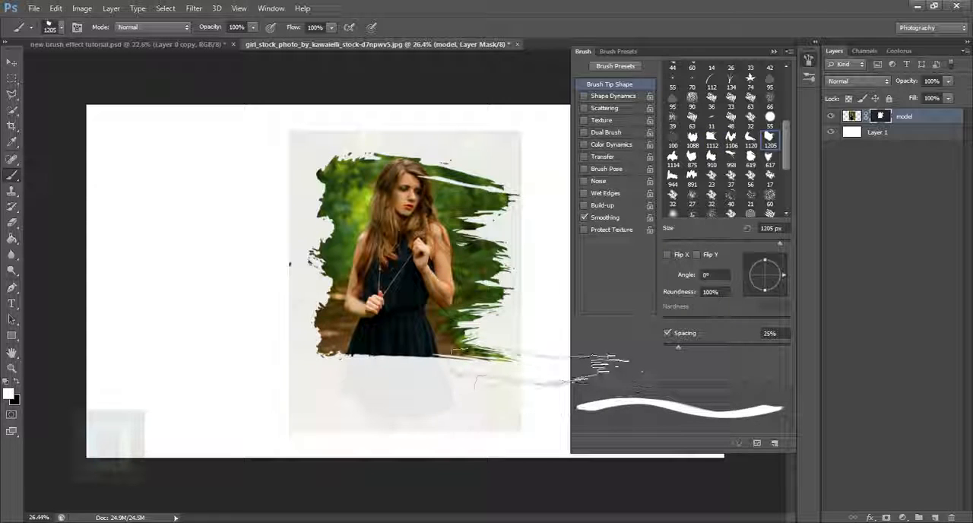
{"action": "left_click", "coordinate": [719, 140]}
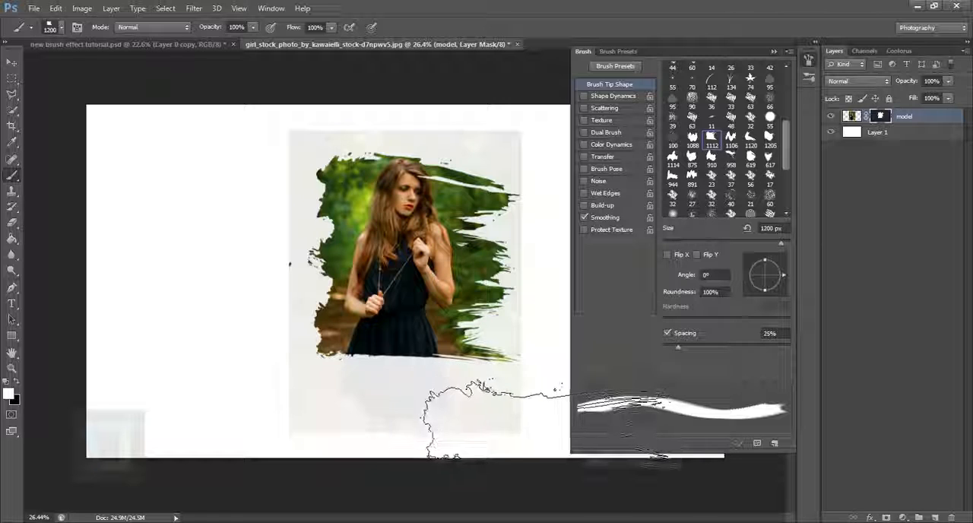
{"action": "key", "text": "bracketright"}
{"action": "key", "text": "bracketright"}
{"action": "left_click", "coordinate": [431, 370]}
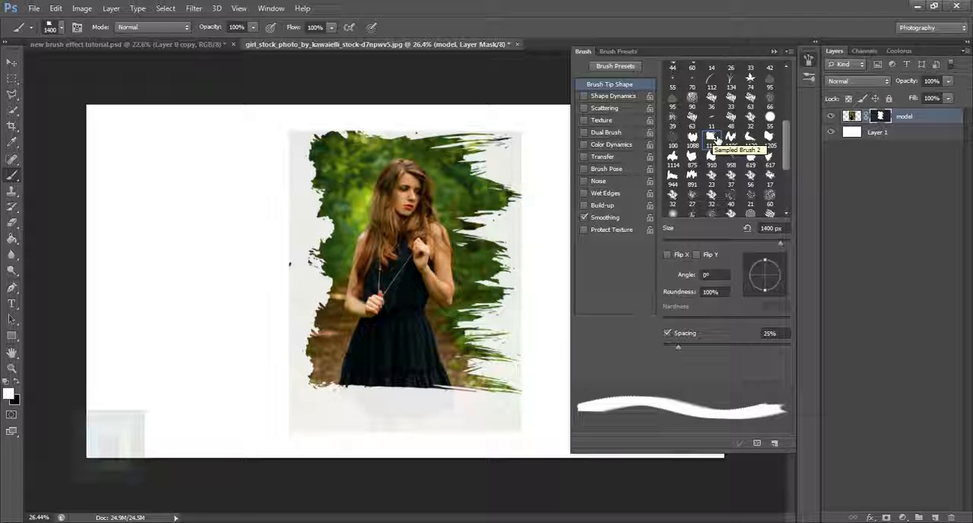
Restore the model layer mask's density to 100% to hide the unpainted parts of the photo completely.
{"action": "double_click", "coordinate": [882, 116]}
{"action": "left_click_drag", "start_coordinate": [756, 293], "coordinate": [814, 302]}
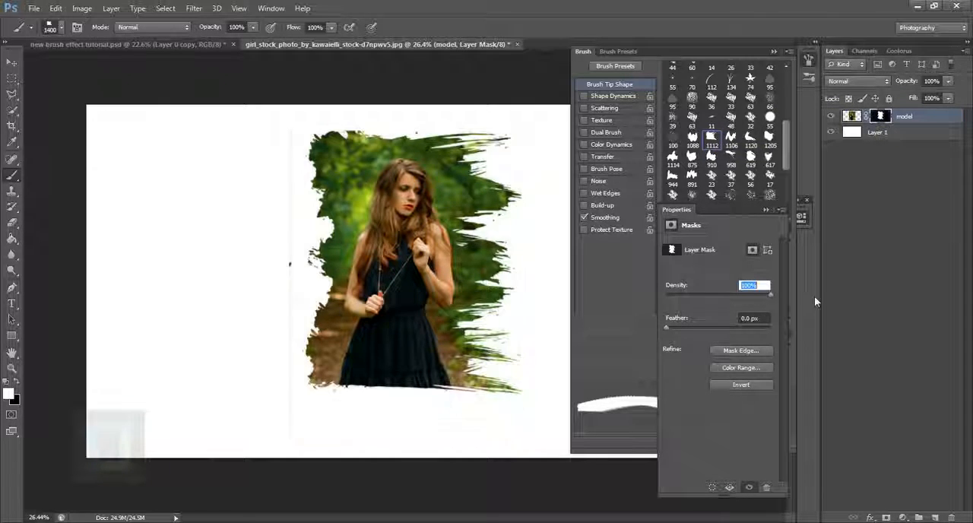
{"action": "left_click", "coordinate": [767, 210]}
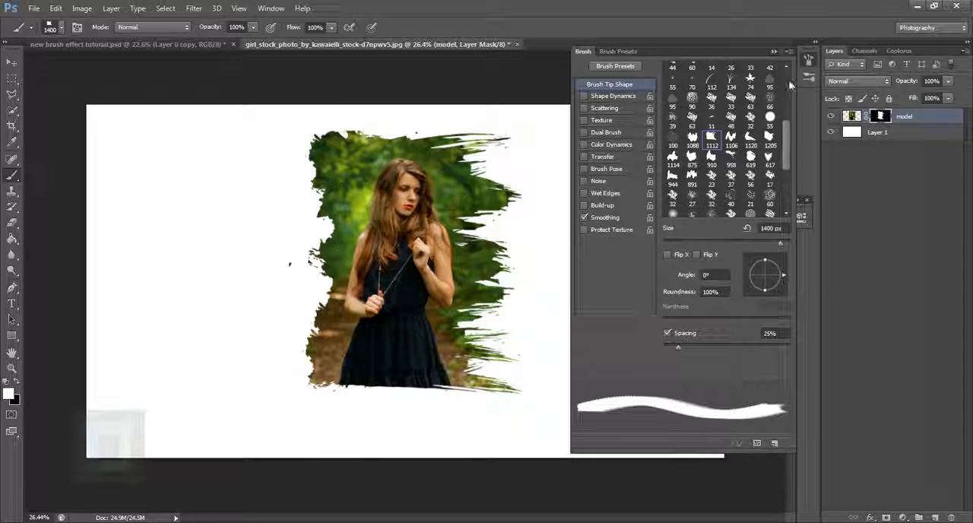
With black on the mask, roughen the photo's top edge and stamp the 617 px brush tip at 1000 px into its lower-left edge.
{"action": "left_click", "coordinate": [11, 370]}
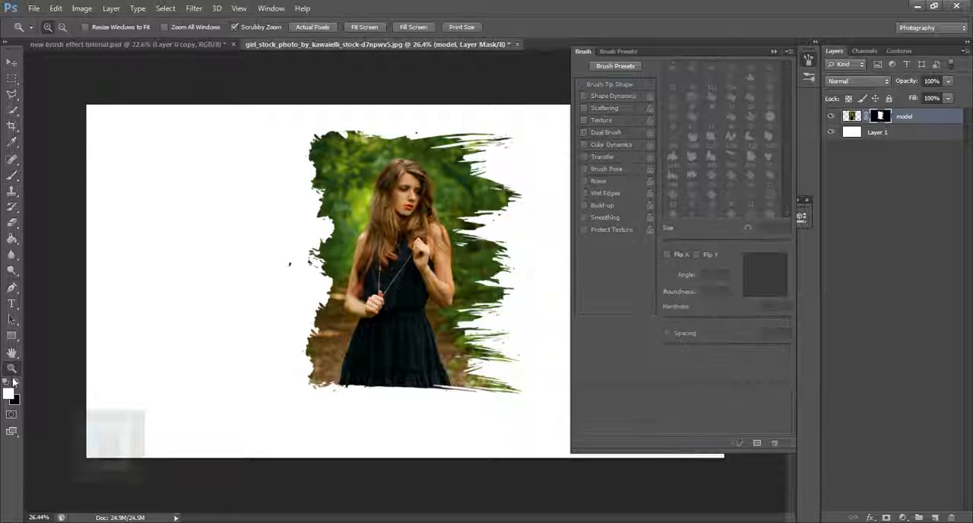
{"action": "key", "text": "b"}
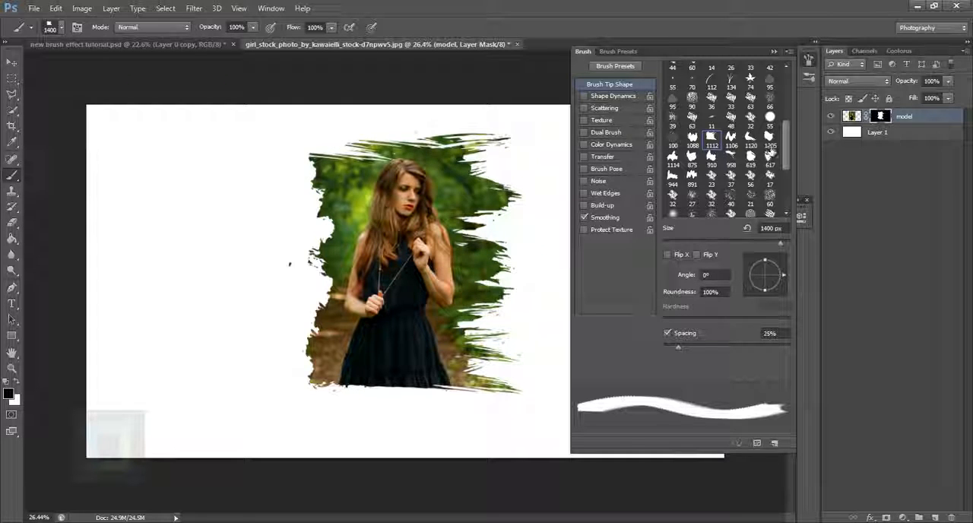
{"action": "left_click", "coordinate": [770, 160]}
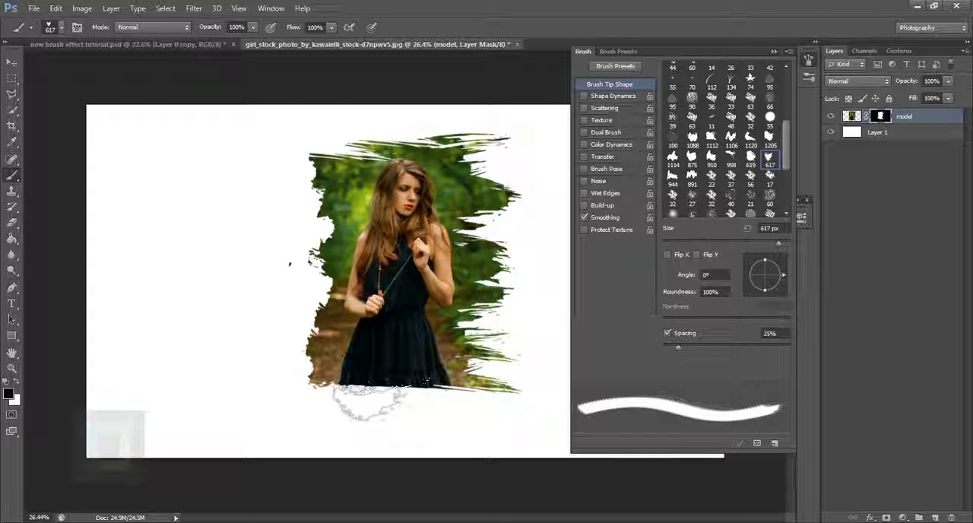
{"action": "key", "text": "bracketright"}
{"action": "key", "text": "bracketright"}
{"action": "key", "text": "bracketright"}
{"action": "key", "text": "bracketright"}
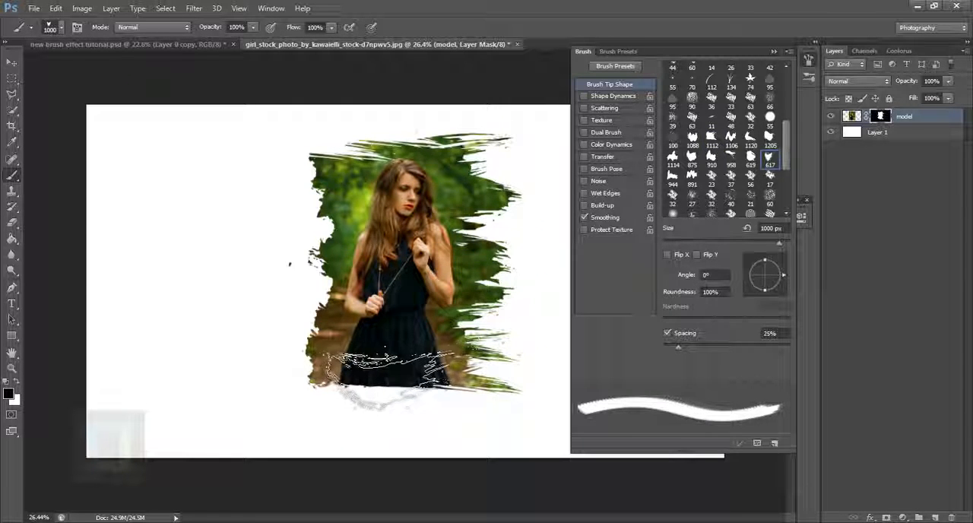
{"action": "left_click", "coordinate": [391, 369]}
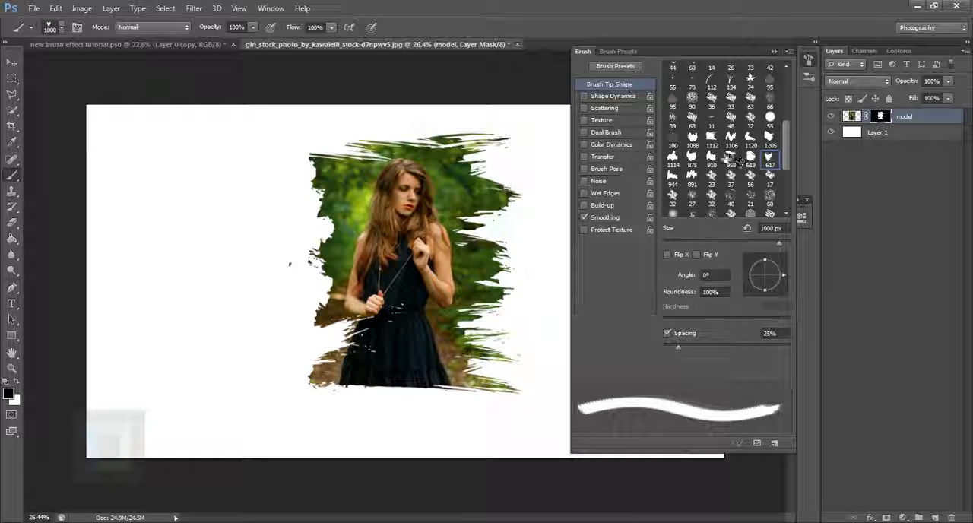
Stamp the 619 px brush tip in black on the mask at the photo's right edge beside the woman's face.
{"action": "left_click", "coordinate": [752, 157]}
{"action": "left_click", "coordinate": [562, 207]}
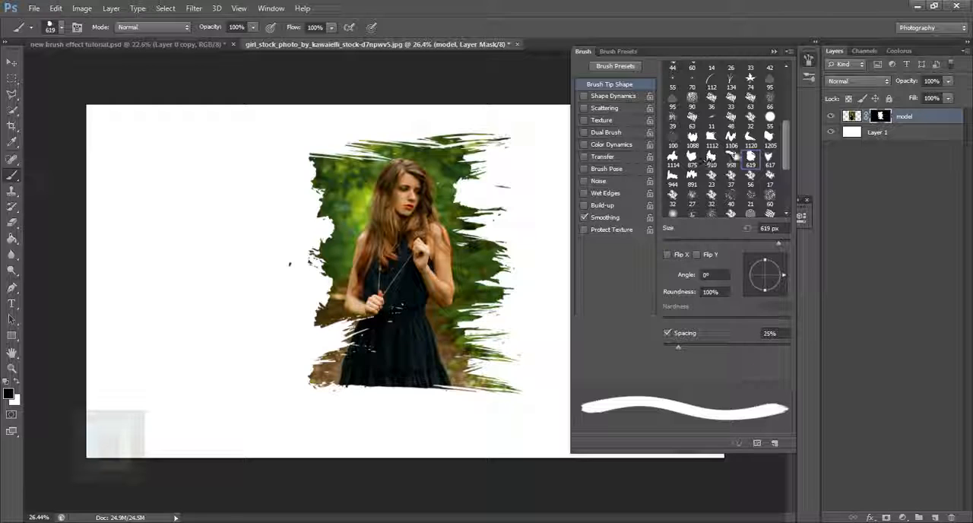
Stamp the 958 px brush tip in black on the mask over the photo's top edge on both sides of the head.
{"action": "left_click", "coordinate": [731, 137]}
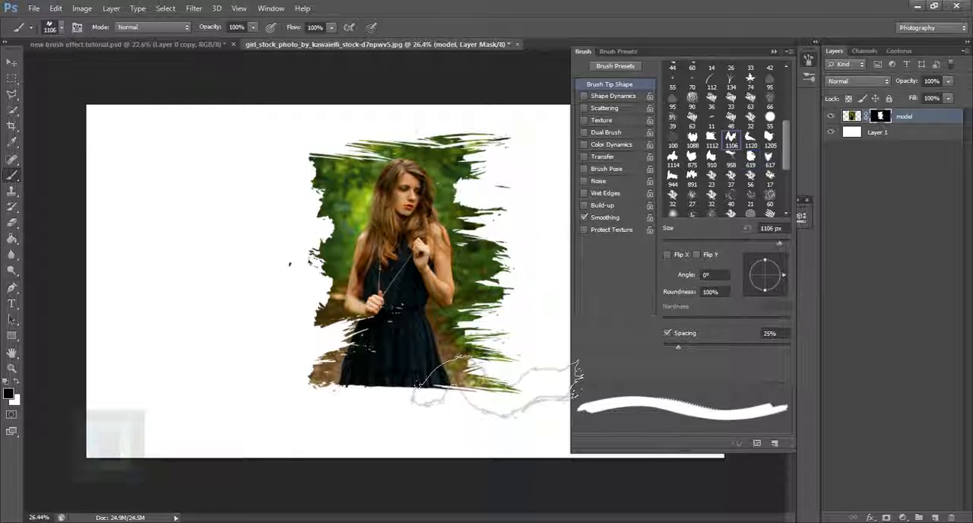
{"action": "left_click", "coordinate": [731, 164]}
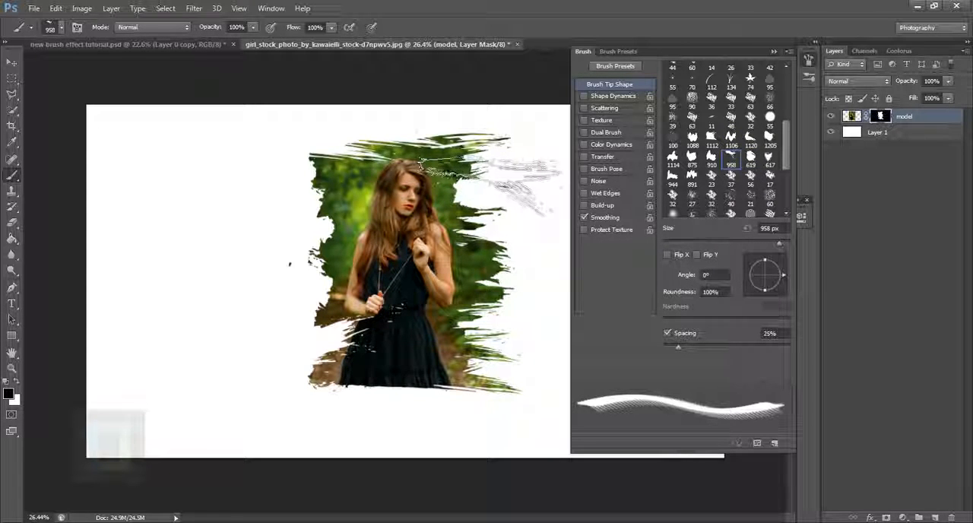
{"action": "left_click", "coordinate": [423, 170]}
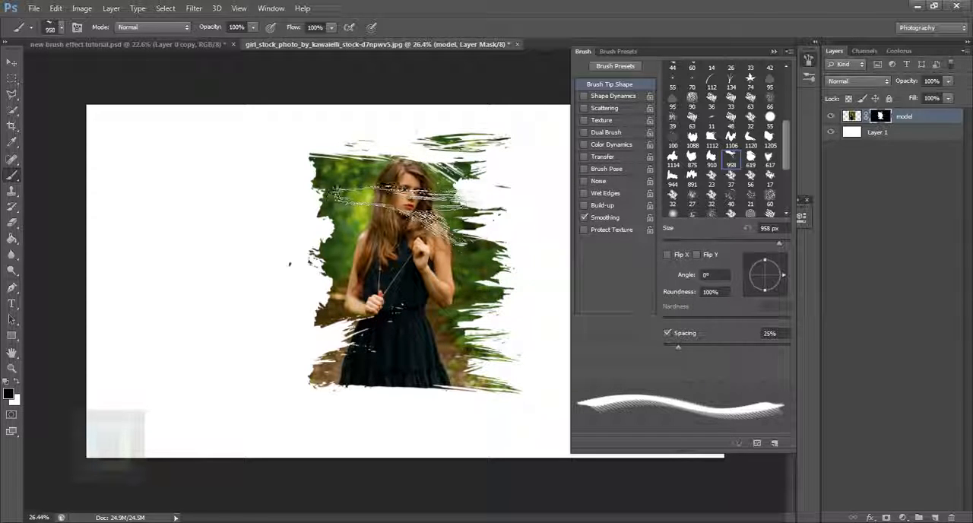
{"action": "left_click", "coordinate": [335, 182]}
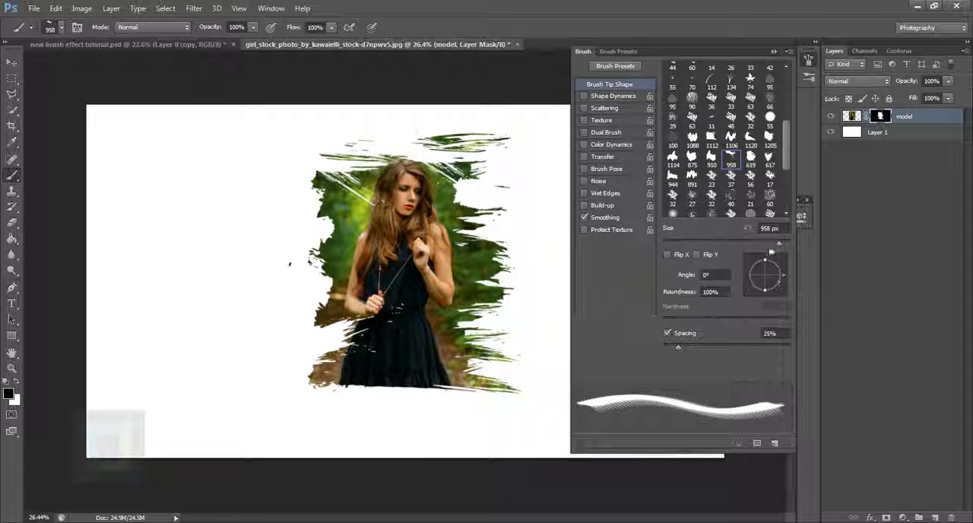
Stamp the 617 px brush tip in black at 1400 px and a -175° angle along the photo's lower edge below the skirt.
{"action": "left_click", "coordinate": [767, 260]}
{"action": "left_click", "coordinate": [527, 407]}
{"action": "left_click", "coordinate": [769, 158]}
{"action": "key", "text": "bracketright"}
{"action": "key", "text": "bracketright"}
{"action": "key", "text": "bracketright"}
{"action": "key", "text": "bracketright"}
{"action": "key", "text": "bracketright"}
{"action": "key", "text": "bracketright"}
{"action": "key", "text": "bracketright"}
{"action": "key", "text": "bracketright"}
{"action": "left_click", "coordinate": [746, 289]}
{"action": "left_click", "coordinate": [750, 280]}
{"action": "left_click", "coordinate": [394, 441]}
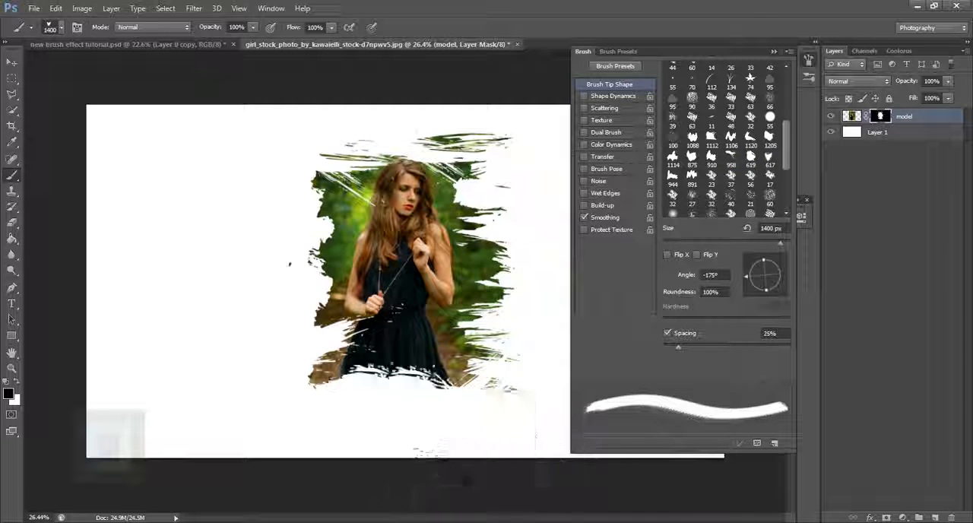
{"action": "left_click", "coordinate": [381, 440]}
Enlarge the 619 px brush tip to 1200 px and stamp it in black below the hem and in white over the skirt.
{"action": "left_click", "coordinate": [750, 158]}
{"action": "key", "text": "bracketright"}
{"action": "key", "text": "bracketright"}
{"action": "key", "text": "bracketright"}
{"action": "key", "text": "bracketright"}
{"action": "key", "text": "bracketright"}
{"action": "left_click", "coordinate": [434, 397]}
{"action": "key", "text": "x"}
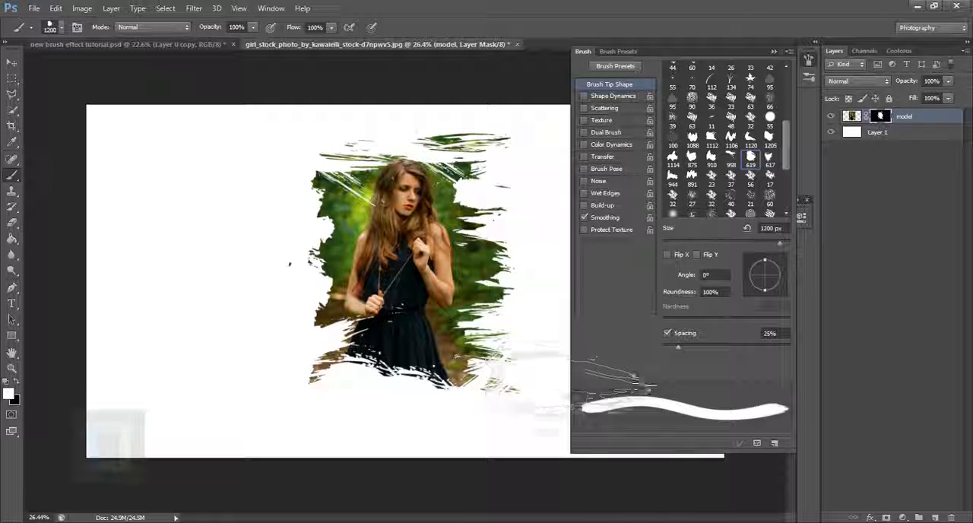
{"action": "left_click", "coordinate": [417, 327]}
Cut back the photo's left side with rotated black stamps on the mask and restore part of it in white beside the hair.
{"action": "key", "text": "x"}
{"action": "scroll", "coordinate": [464, 195], "scroll_direction": "up", "scroll_amount": 3}
{"action": "left_click", "coordinate": [247, 125]}
{"action": "left_click", "coordinate": [768, 257]}
{"action": "left_click", "coordinate": [201, 235]}
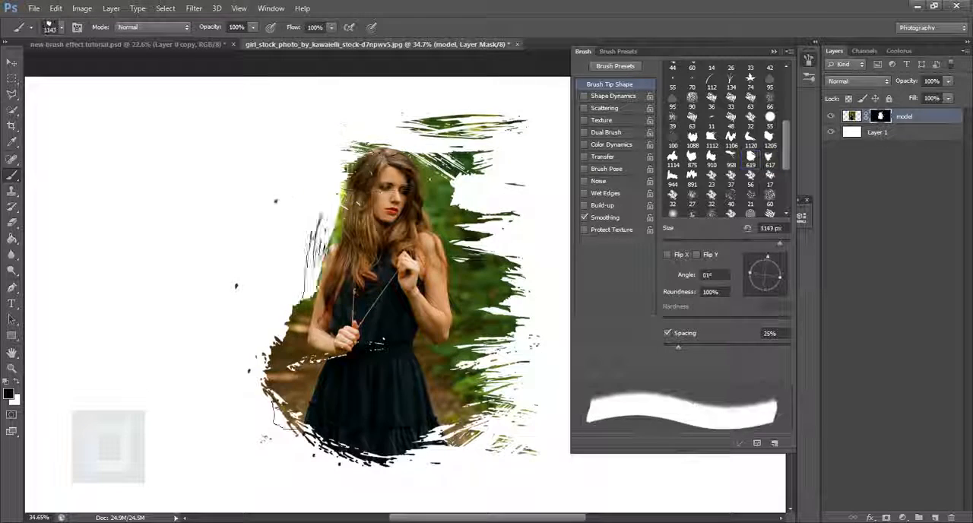
{"action": "left_click", "coordinate": [767, 258]}
{"action": "key", "text": "x"}
{"action": "left_click", "coordinate": [323, 216]}
{"action": "key", "text": "x"}
Trim the photo's right and left edges close to the woman with black stamps of the 1114 px brush tip, rotated to 88° at 1143 px.
{"action": "left_click", "coordinate": [672, 158]}
{"action": "left_click", "coordinate": [766, 257]}
{"action": "left_click", "coordinate": [559, 304]}
{"action": "left_click", "coordinate": [553, 357]}
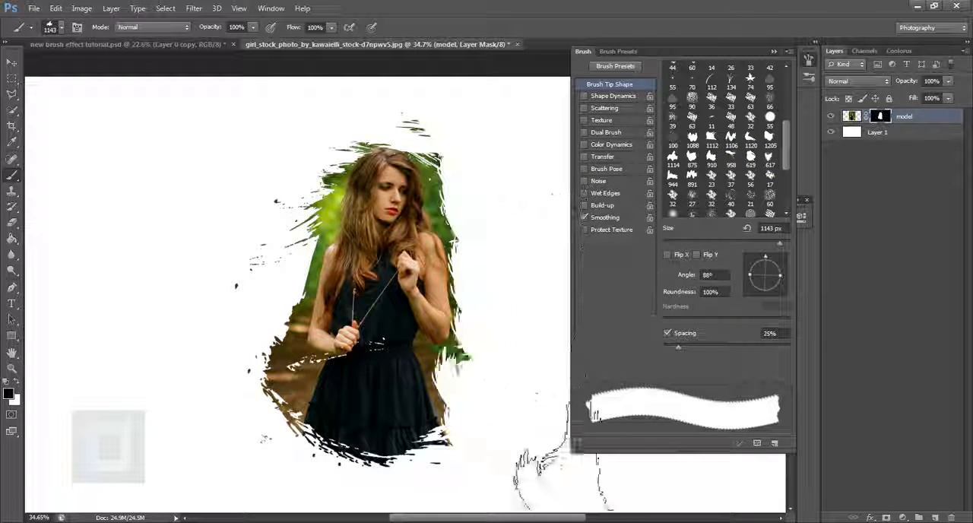
{"action": "left_click", "coordinate": [221, 403]}
{"action": "left_click", "coordinate": [251, 205]}
{"action": "left_click", "coordinate": [532, 182]}
Enlarge the 619 px brush tip and stamp it in white on the mask to reveal rough background strokes around the hair and shoulders.
{"action": "left_click", "coordinate": [750, 158]}
{"action": "key", "text": "bracketright"}
{"action": "key", "text": "bracketright"}
{"action": "key", "text": "bracketright"}
{"action": "key", "text": "bracketright"}
{"action": "key", "text": "bracketright"}
{"action": "key", "text": "bracketright"}
{"action": "key", "text": "x"}
{"action": "left_click", "coordinate": [426, 220]}
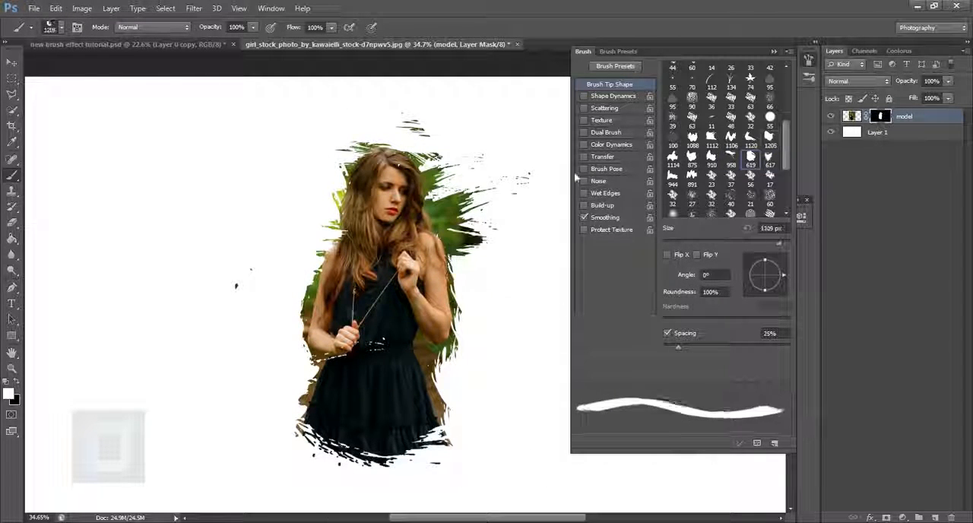
Stamp the 617 px brush tip in white at 1100 px and a 177° angle across the woman's chest to add splashes on the left.
{"action": "left_click", "coordinate": [759, 289]}
{"action": "left_click", "coordinate": [732, 157]}
{"action": "left_click", "coordinate": [770, 157]}
{"action": "key", "text": "bracketright"}
{"action": "key", "text": "bracketright"}
{"action": "key", "text": "bracketright"}
{"action": "key", "text": "bracketright"}
{"action": "key", "text": "bracketright"}
{"action": "left_click", "coordinate": [747, 274]}
{"action": "left_click", "coordinate": [362, 247]}
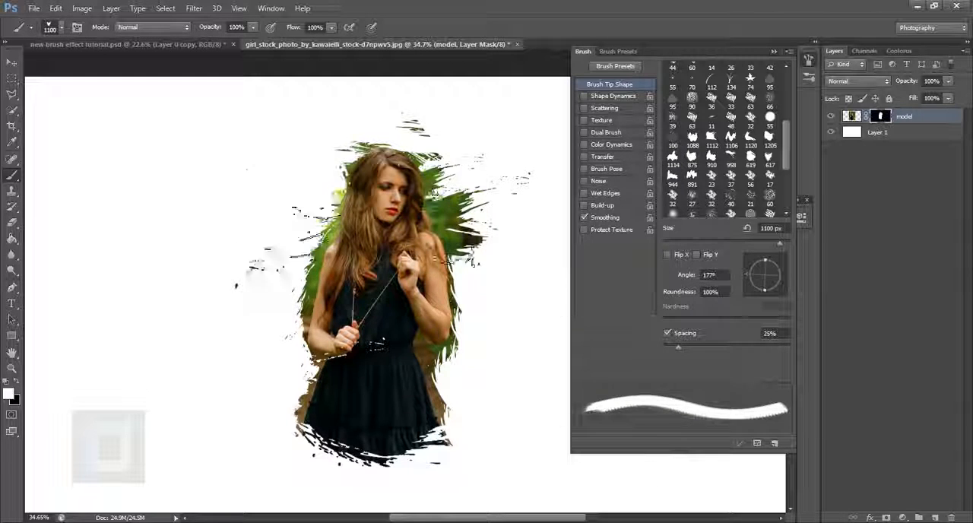
Stamp the 1120 px brush tip in white over the upper body and the 1205 px tip at 800 px beside the waist on the right.
{"action": "left_click", "coordinate": [751, 137]}
{"action": "left_click", "coordinate": [388, 221]}
{"action": "scroll", "coordinate": [456, 228], "scroll_direction": "down", "scroll_amount": 1}
{"action": "left_click", "coordinate": [750, 157]}
{"action": "left_click", "coordinate": [771, 138]}
{"action": "key", "text": "bracketleft"}
{"action": "key", "text": "bracketleft"}
{"action": "key", "text": "bracketleft"}
{"action": "key", "text": "bracketleft"}
{"action": "key", "text": "bracketleft"}
{"action": "left_click", "coordinate": [470, 323]}
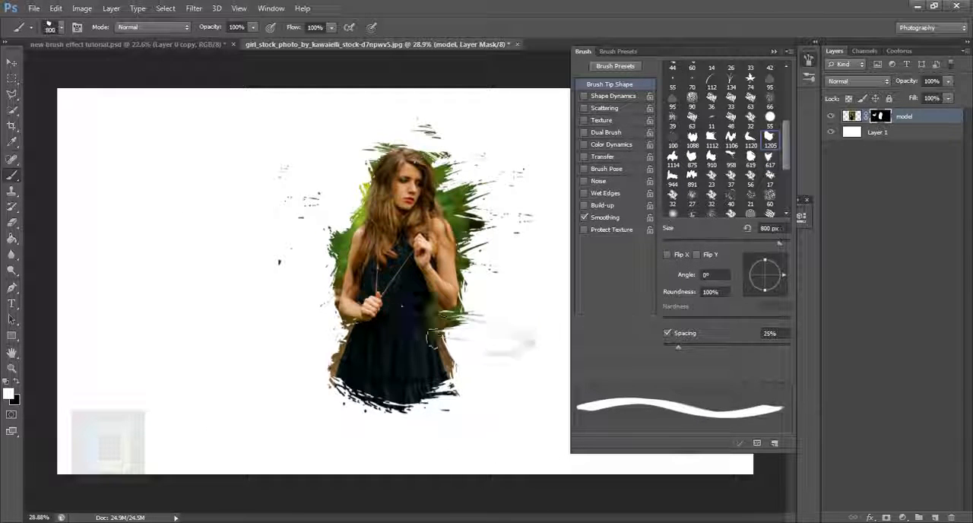
Stamp the rotated 617 px brush tip in white at 1000 px beside the skirt's left edge and close the brush settings.
{"action": "left_click", "coordinate": [771, 157]}
{"action": "left_click", "coordinate": [759, 289]}
{"action": "left_click", "coordinate": [342, 342]}
{"action": "scroll", "coordinate": [457, 266], "scroll_direction": "down", "scroll_amount": 1}
{"action": "left_click", "coordinate": [774, 52]}
{"action": "scroll", "coordinate": [604, 299], "scroll_direction": "up", "scroll_amount": 2}
{"action": "scroll", "coordinate": [704, 304], "scroll_direction": "up", "scroll_amount": 1}
{"action": "scroll", "coordinate": [704, 304], "scroll_direction": "down", "scroll_amount": 2}
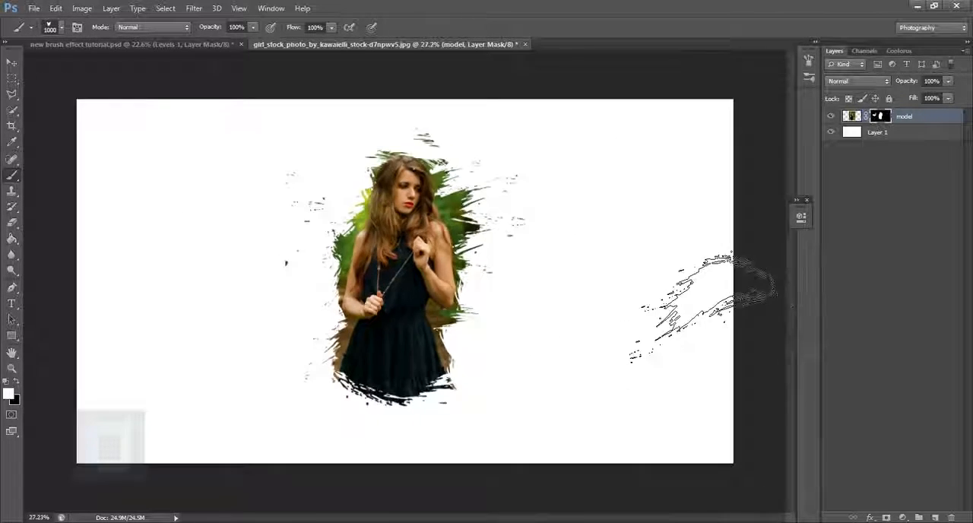
{"action": "scroll", "coordinate": [715, 304], "scroll_direction": "up", "scroll_amount": 1}
{"action": "scroll", "coordinate": [730, 312], "scroll_direction": "down", "scroll_amount": 1}
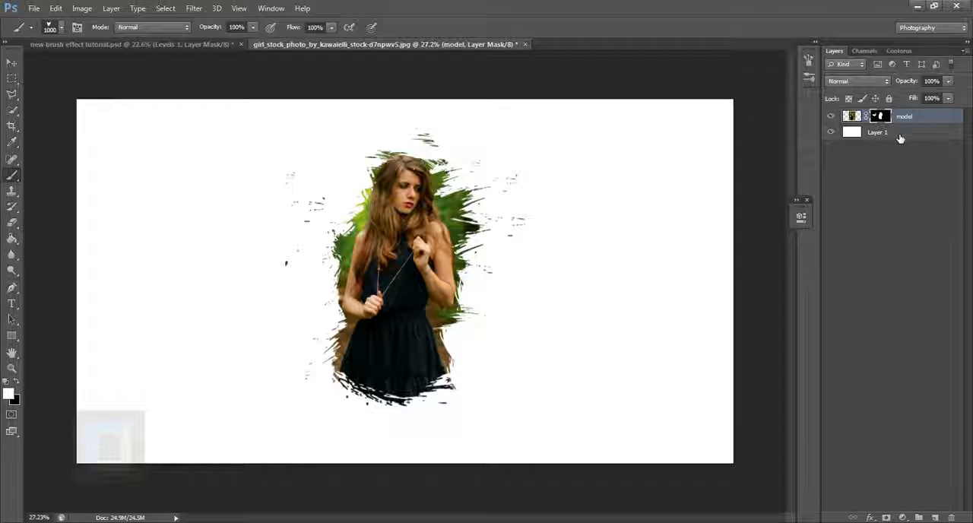
Add a solid colour fill layer above the model layer in very dark blue 00021a.
{"action": "left_click", "coordinate": [903, 518]}
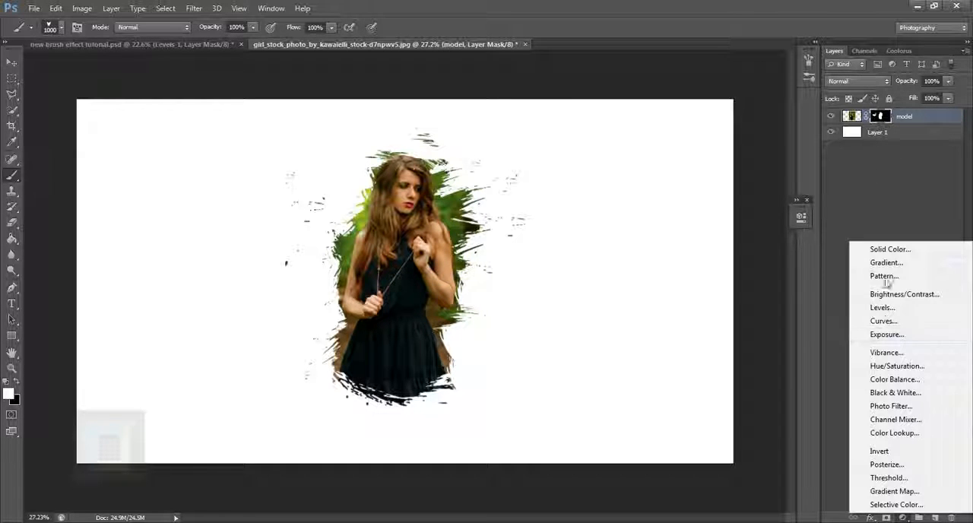
{"action": "left_click", "coordinate": [910, 253]}
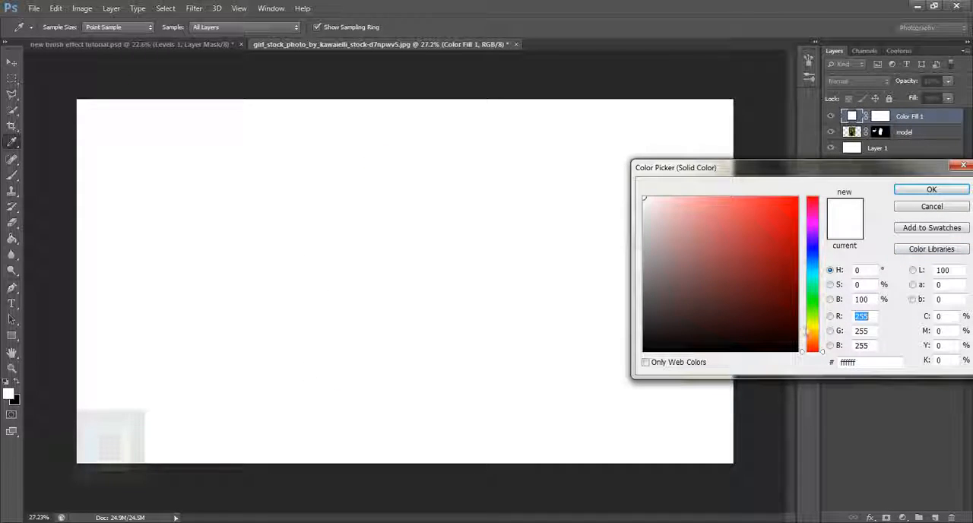
{"action": "left_click", "coordinate": [812, 241]}
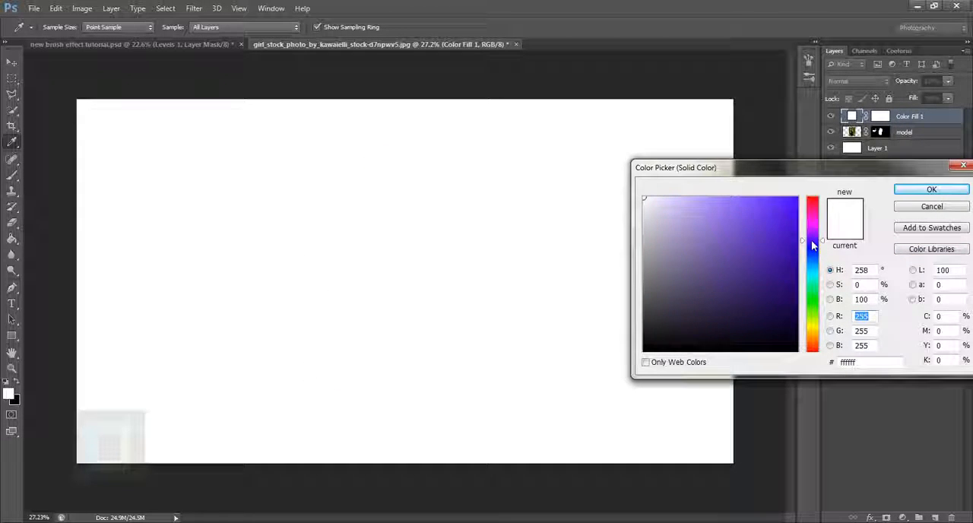
{"action": "left_click", "coordinate": [798, 329]}
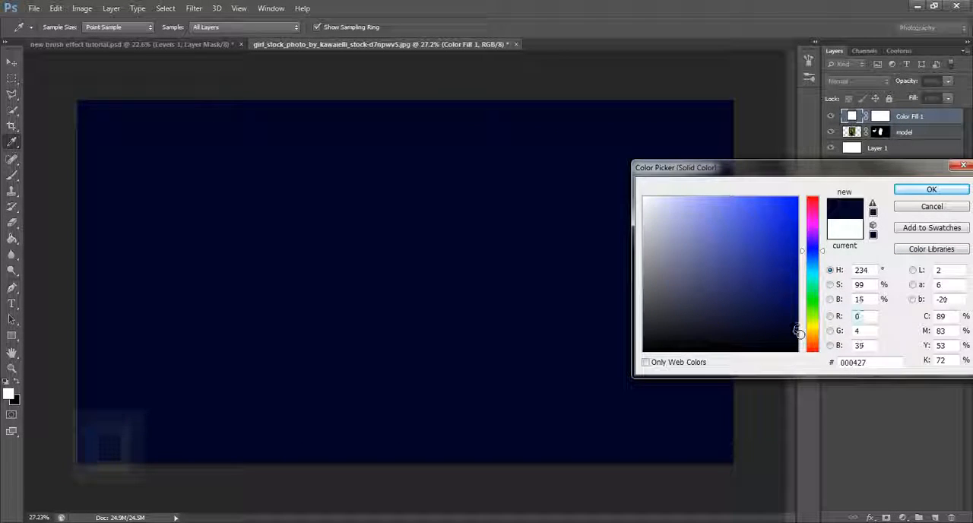
{"action": "left_click_drag", "start_coordinate": [798, 333], "coordinate": [797, 336]}
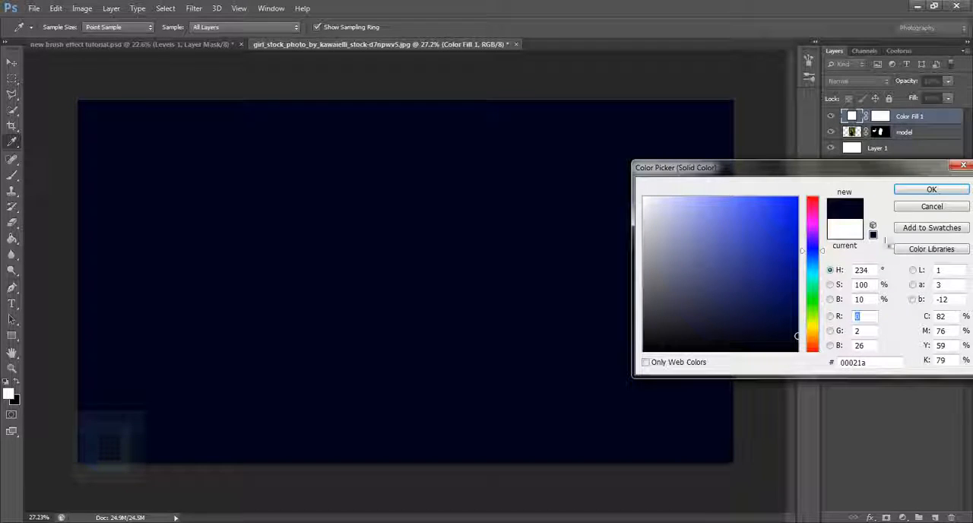
{"action": "left_click", "coordinate": [933, 190]}
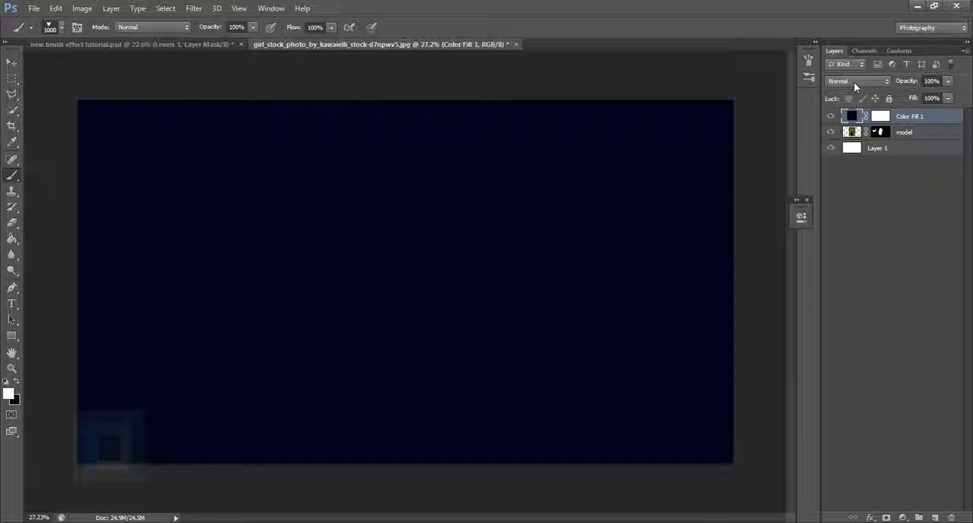
Set the colour fill layer's blend mode to Exclusion and compare the image with and without the layer.
{"action": "left_click", "coordinate": [854, 81]}
{"action": "left_click", "coordinate": [858, 328]}
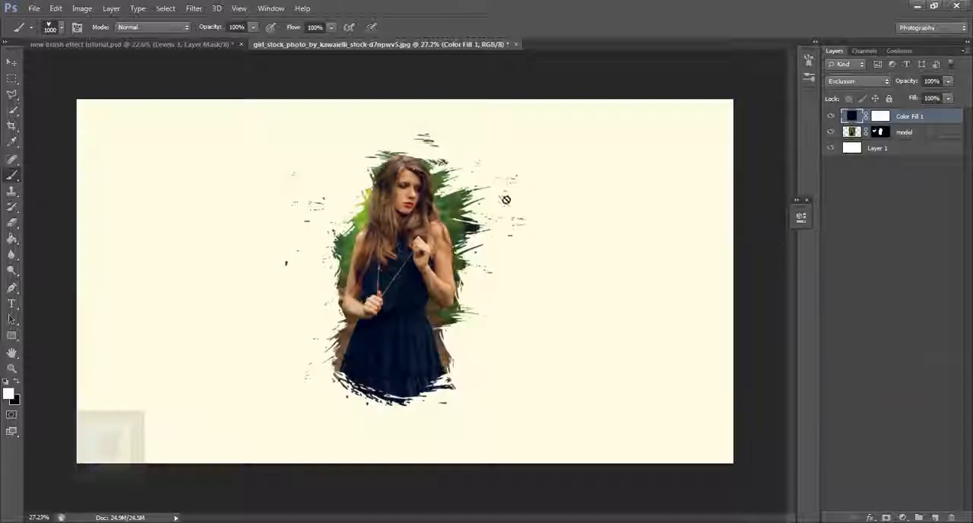
{"action": "left_click", "coordinate": [832, 116]}
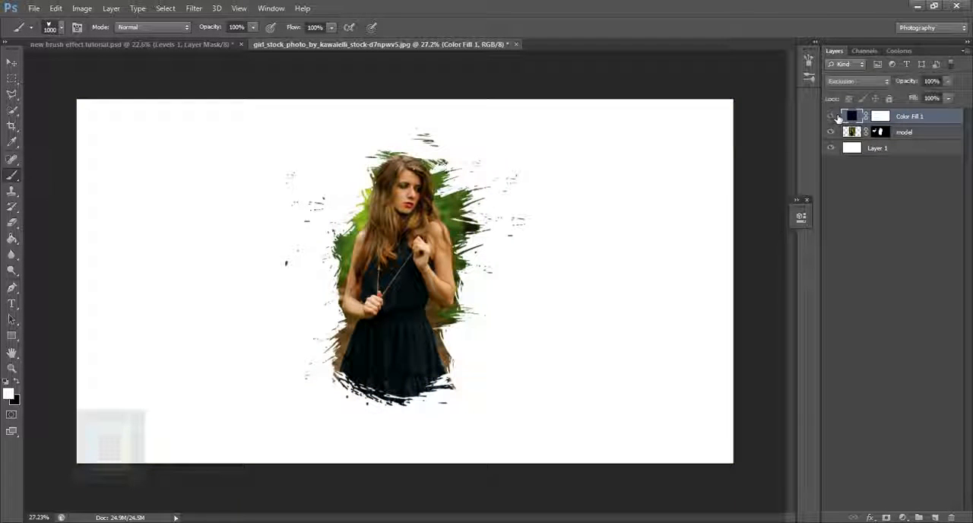
{"action": "left_click", "coordinate": [832, 116]}
Change the colour fill layer's colour to dark blue 000423.
{"action": "double_click", "coordinate": [853, 116]}
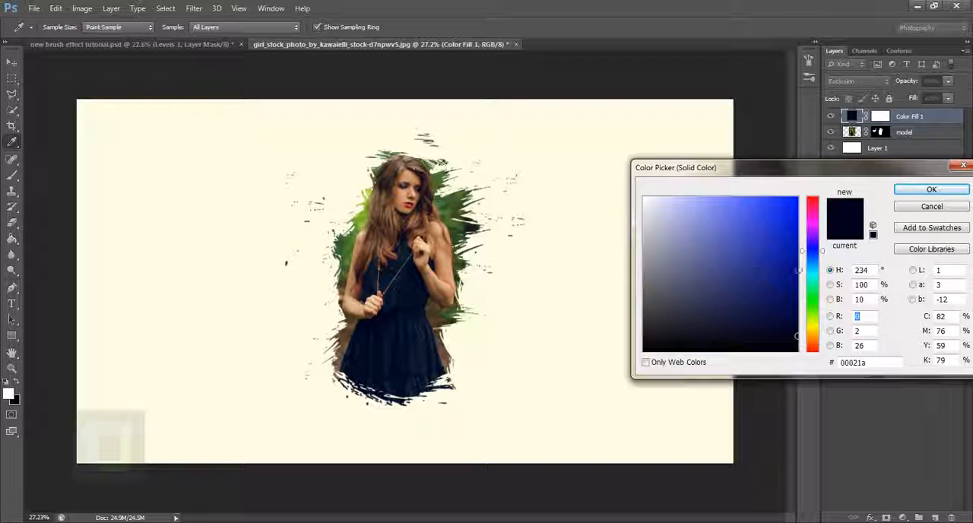
{"action": "mouse_move", "coordinate": [801, 334]}
{"action": "left_mouse_down"}
{"action": "mouse_move", "coordinate": [801, 322]}
{"action": "mouse_move", "coordinate": [796, 331]}
{"action": "left_mouse_up"}
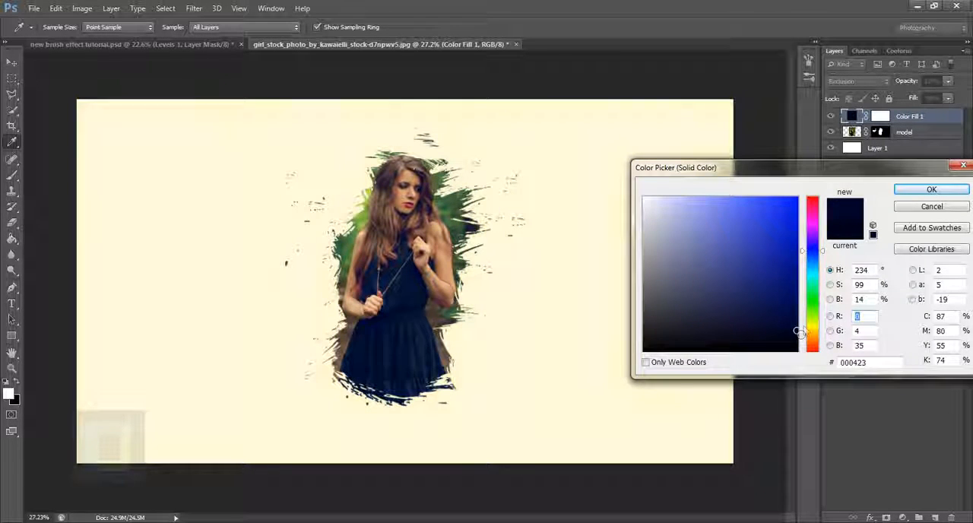
{"action": "left_click", "coordinate": [929, 190]}
{"action": "scroll", "coordinate": [411, 244], "scroll_direction": "up", "scroll_amount": 1}
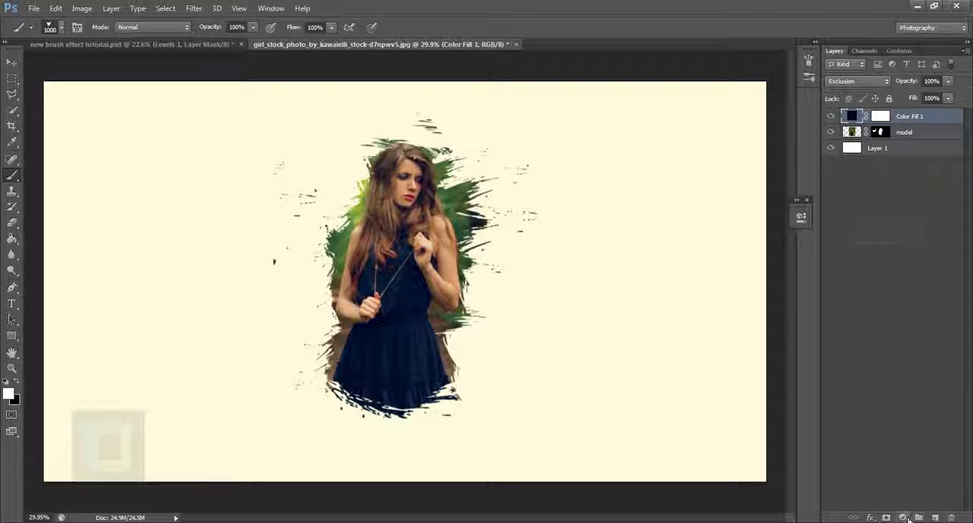
Add a Levels adjustment layer on top with the midtone input at 1.51 and the white input at 240.
{"action": "left_click", "coordinate": [903, 517]}
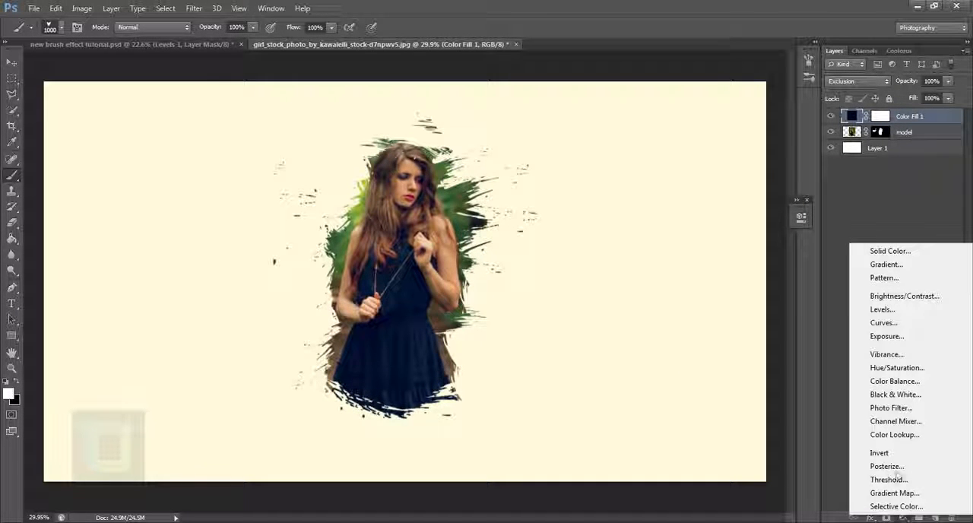
{"action": "left_click", "coordinate": [885, 310]}
{"action": "left_click_drag", "start_coordinate": [728, 339], "coordinate": [767, 334]}
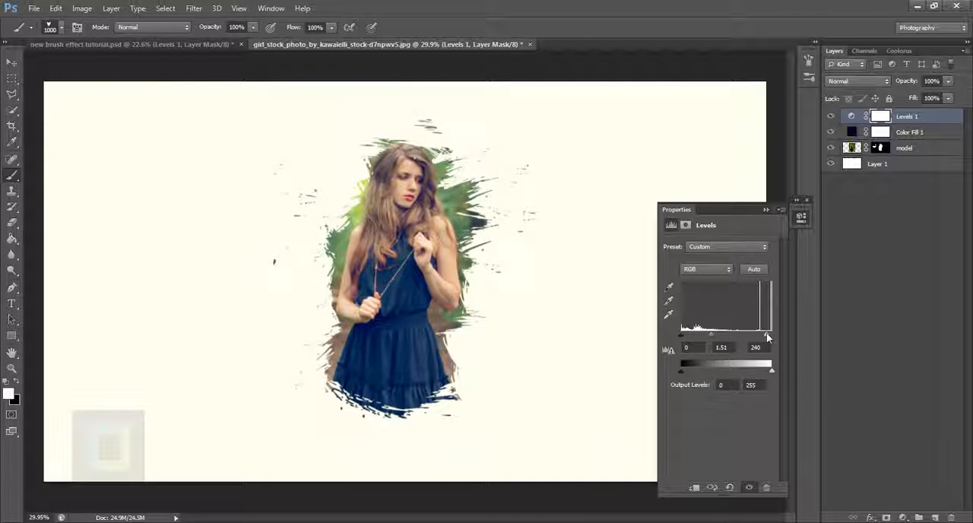
{"action": "left_click", "coordinate": [767, 209]}
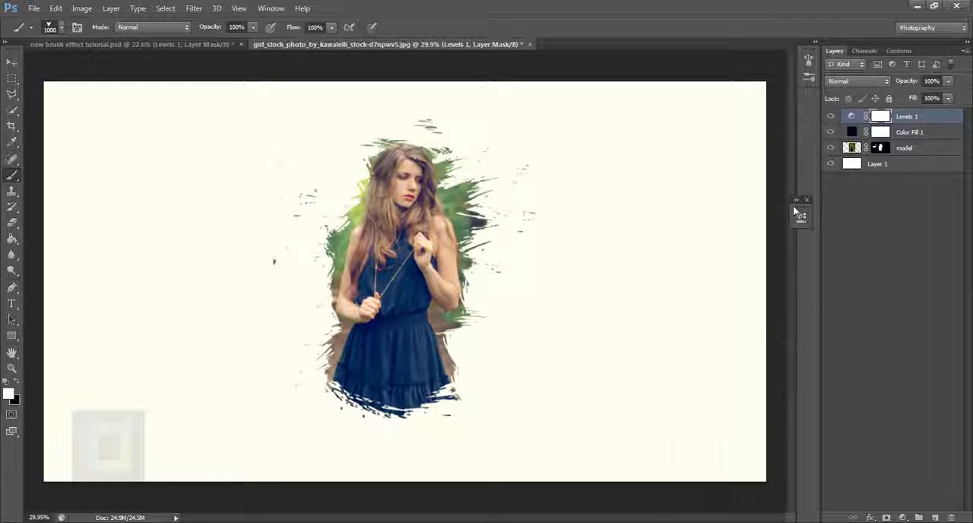
Add a new empty layer on top and choose the soft round brush at 1000 px with 0% hardness.
{"action": "left_click", "coordinate": [952, 517]}
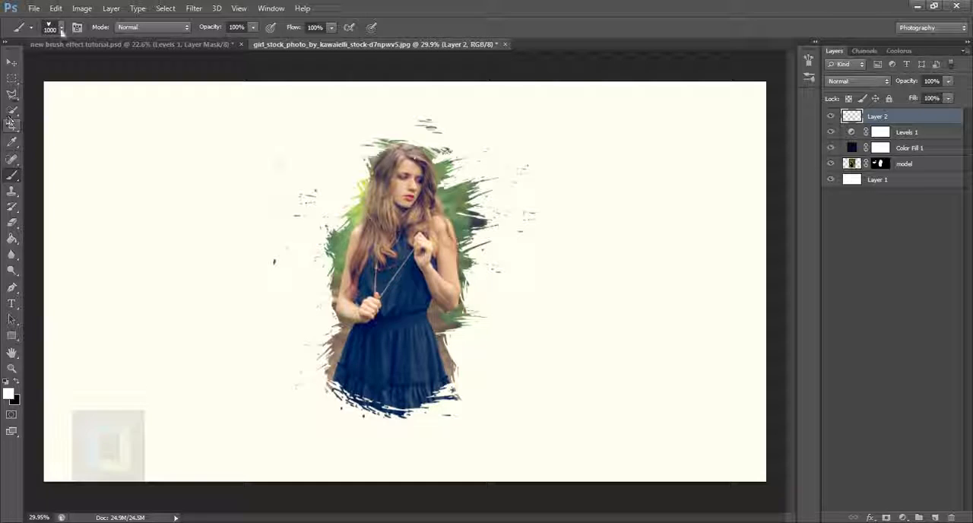
{"action": "left_click", "coordinate": [62, 28]}
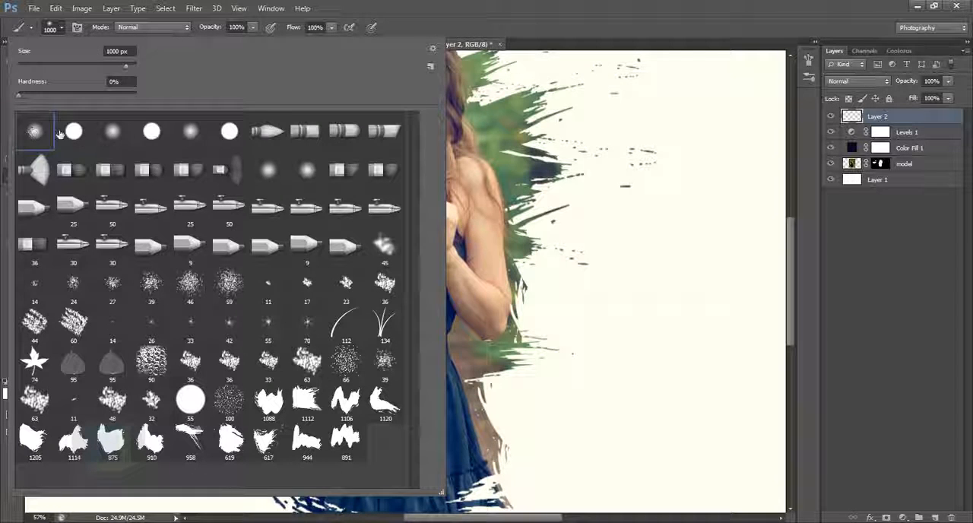
{"action": "left_click", "coordinate": [691, 4]}
{"action": "scroll", "coordinate": [532, 320], "scroll_direction": "down", "scroll_amount": 6}
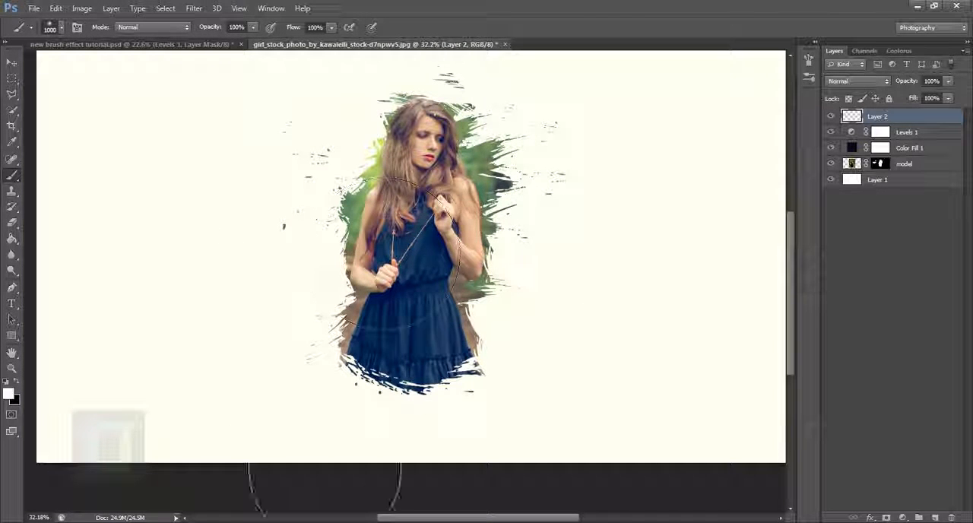
Set the foreground colour to dark purple 660677.
{"action": "left_click", "coordinate": [9, 393]}
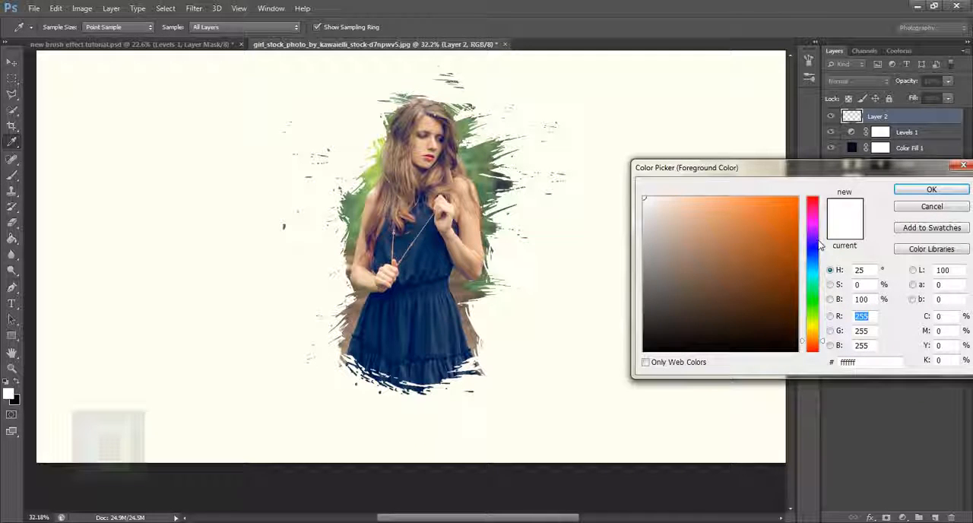
{"action": "left_click_drag", "start_coordinate": [821, 245], "coordinate": [813, 226]}
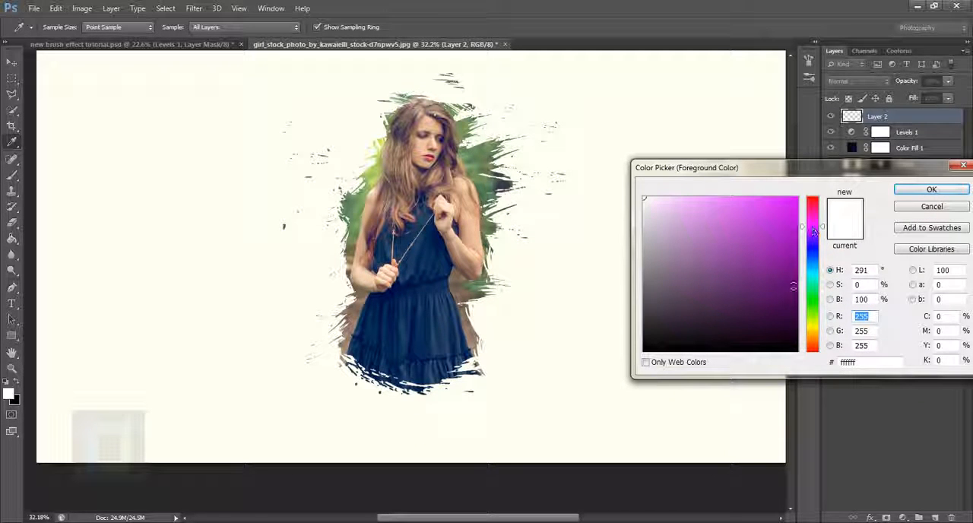
{"action": "left_click_drag", "start_coordinate": [788, 283], "coordinate": [791, 280]}
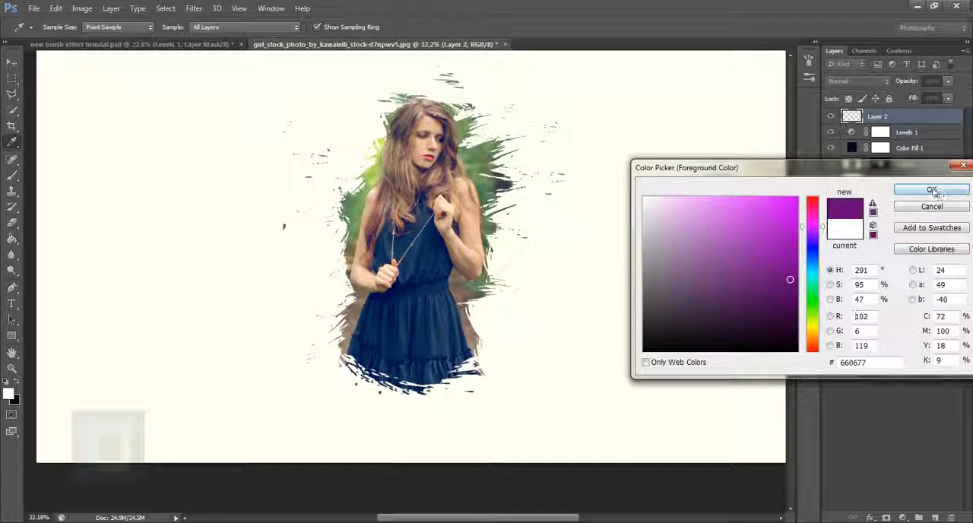
{"action": "left_click", "coordinate": [934, 190]}
Paint a large soft purple spot over the lower-right part of the skirt on the new layer.
{"action": "key", "text": "b"}
{"action": "left_click_drag", "start_coordinate": [543, 434], "coordinate": [494, 357]}
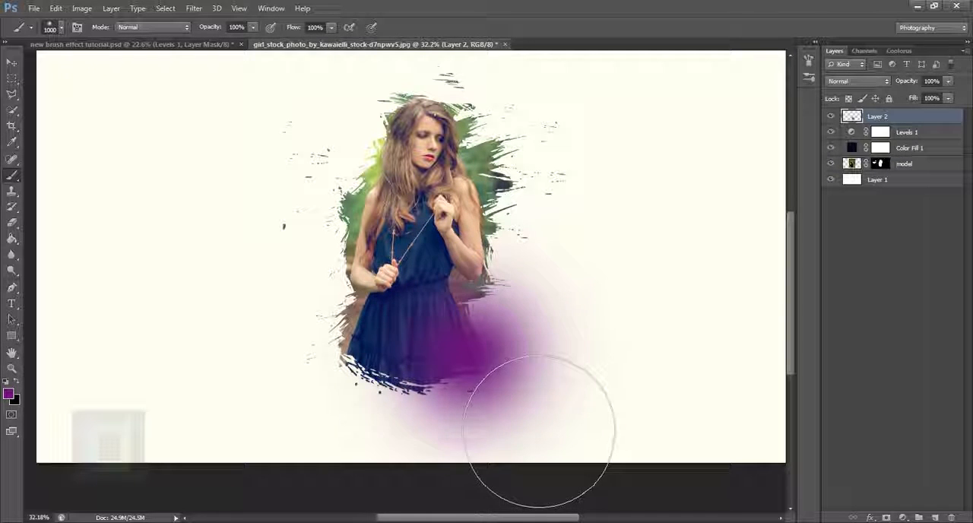
{"action": "left_click", "coordinate": [469, 354]}
Set the purple spot layer's blend mode to Screen and position the glow over the skirt's lower-right part.
{"action": "key", "text": "v"}
{"action": "scroll", "coordinate": [715, 115], "scroll_direction": "up", "scroll_amount": 1}
{"action": "left_click", "coordinate": [869, 81]}
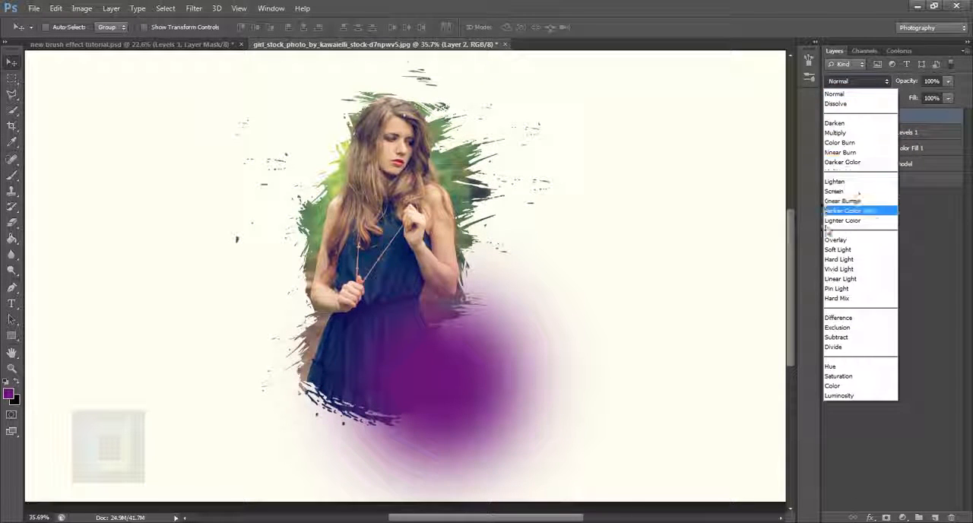
{"action": "left_click", "coordinate": [835, 191]}
{"action": "left_click_drag", "start_coordinate": [420, 367], "coordinate": [445, 408]}
{"action": "scroll", "coordinate": [452, 378], "scroll_direction": "down", "scroll_amount": 5}
{"action": "scroll", "coordinate": [426, 365], "scroll_direction": "up", "scroll_amount": 1}
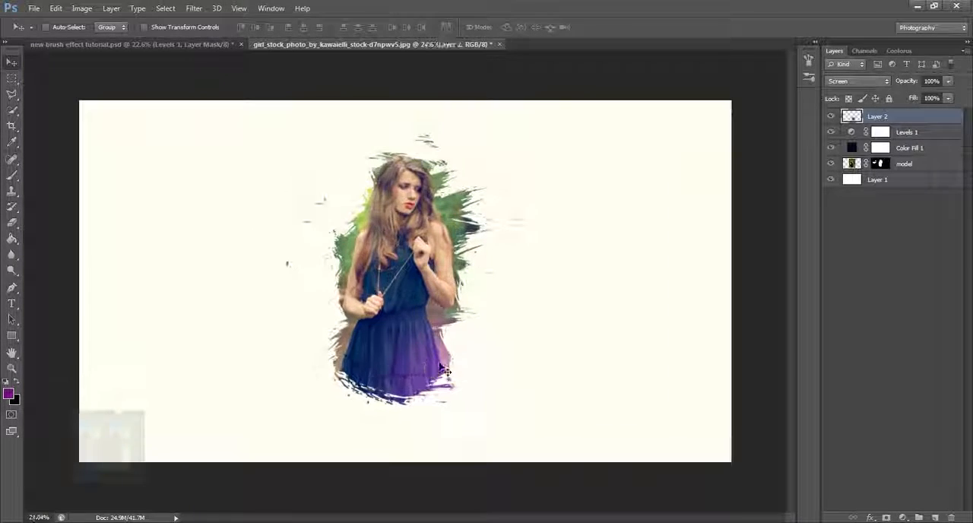
{"action": "left_click_drag", "start_coordinate": [439, 364], "coordinate": [444, 360]}
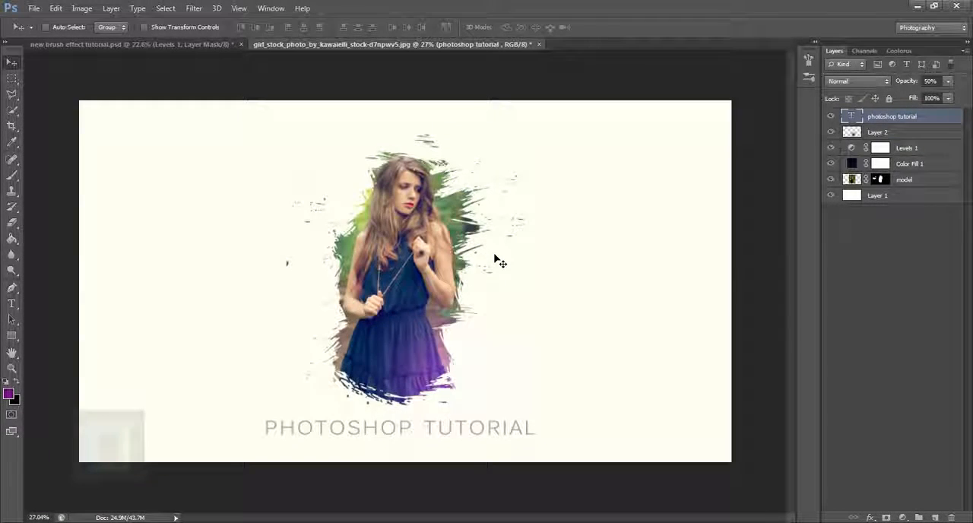